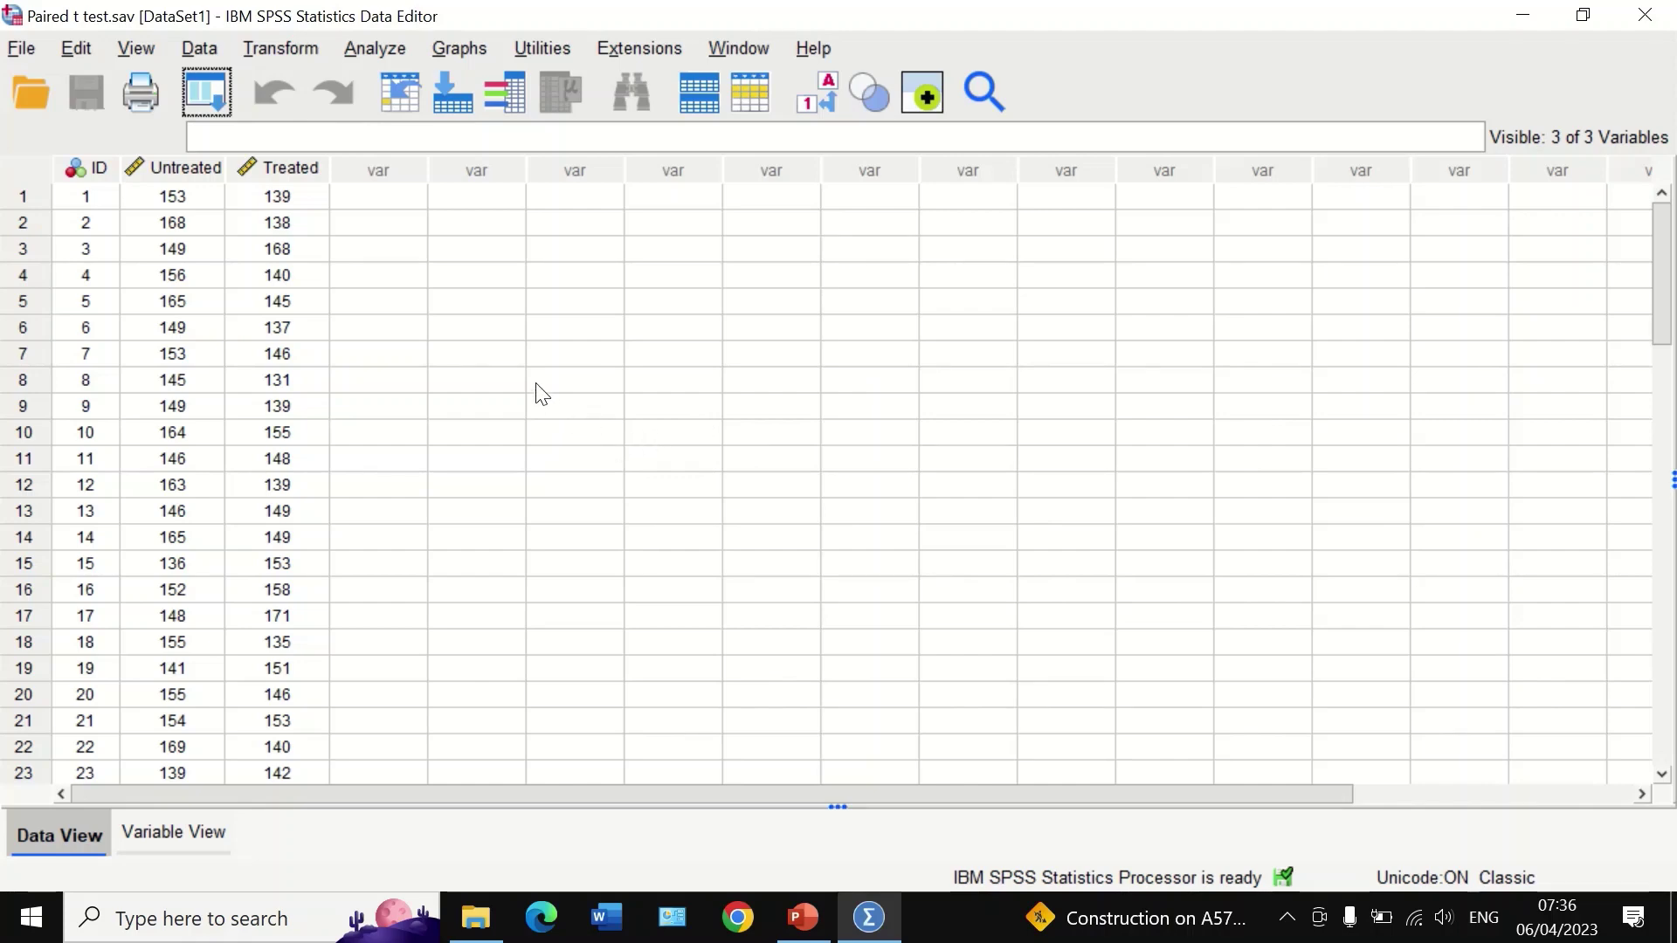
# Step: Look through the Untreated and Treated values of all cases in the paired data set
pyautogui.scroll(-12, 534, 389)
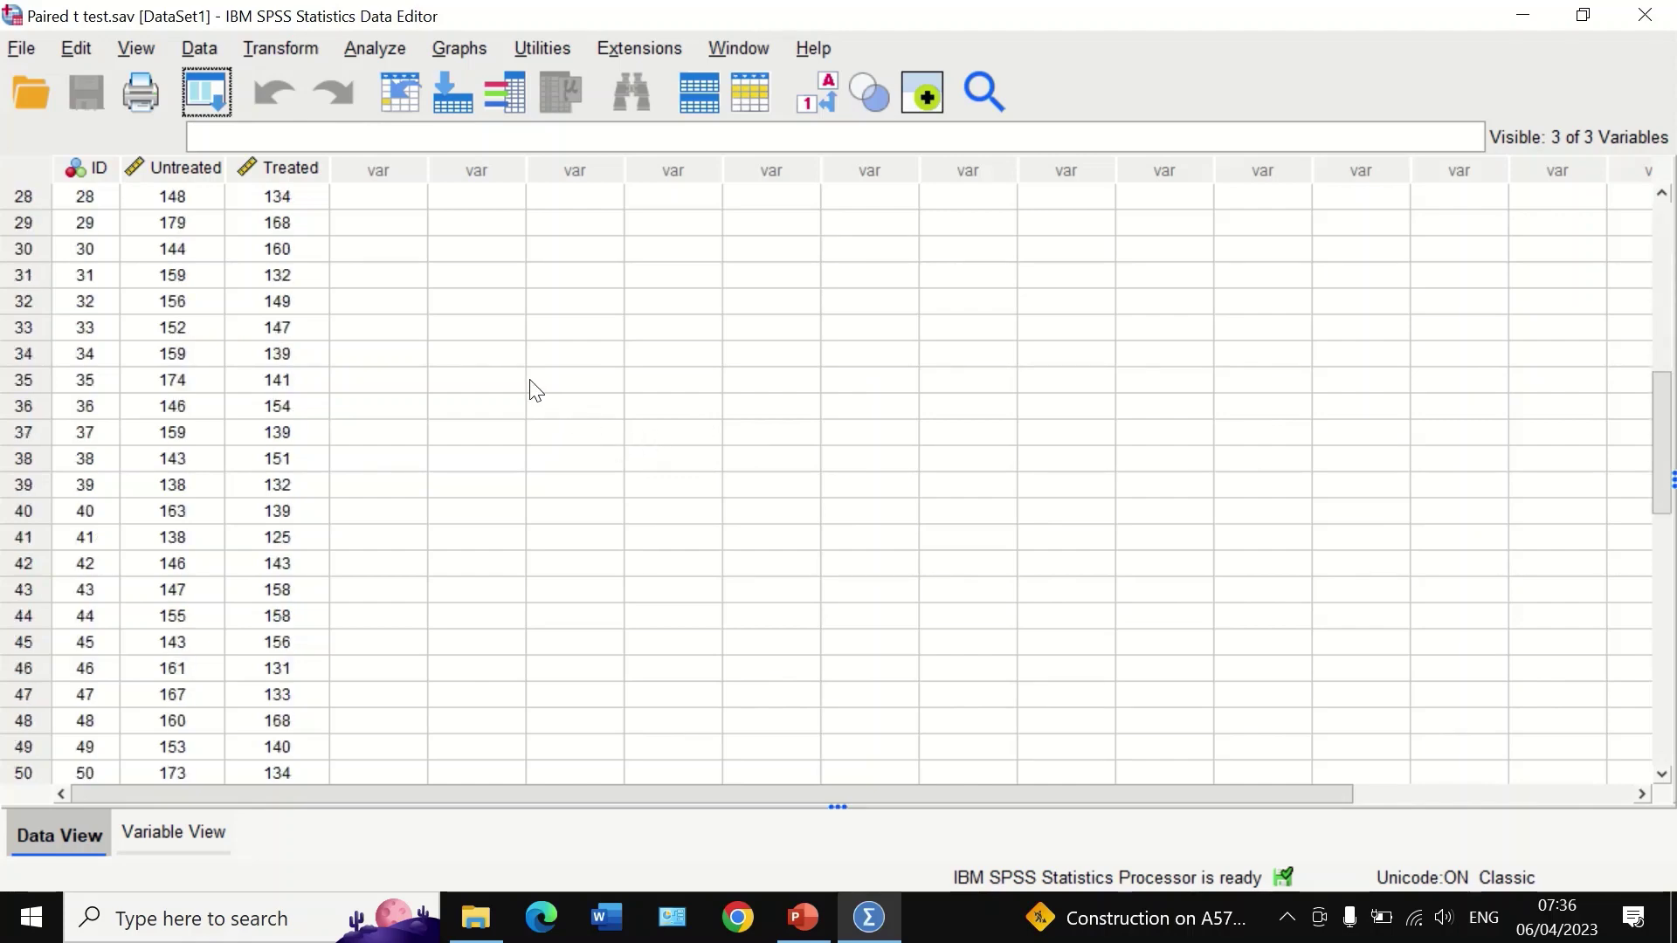
pyautogui.scroll(6, 534, 389)
pyautogui.scroll(6, 534, 389)
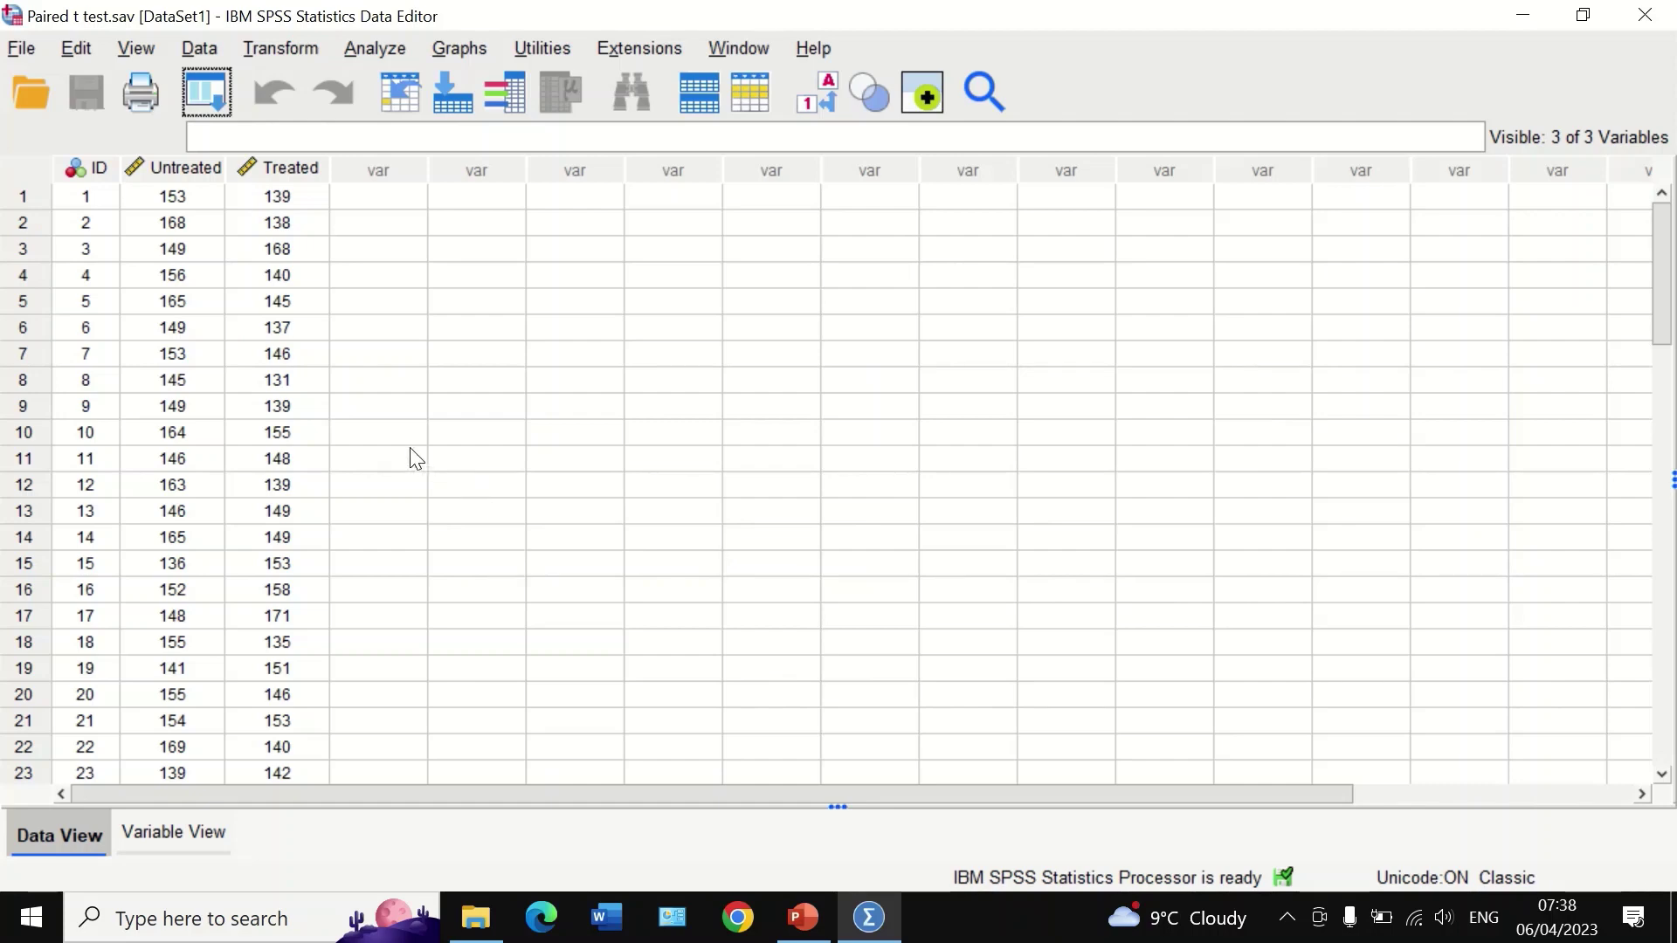
# Step: Run a paired-samples t test pairing Untreated with Treated at a 95% confidence interval, and view the output tables
pyautogui.click(378, 46)
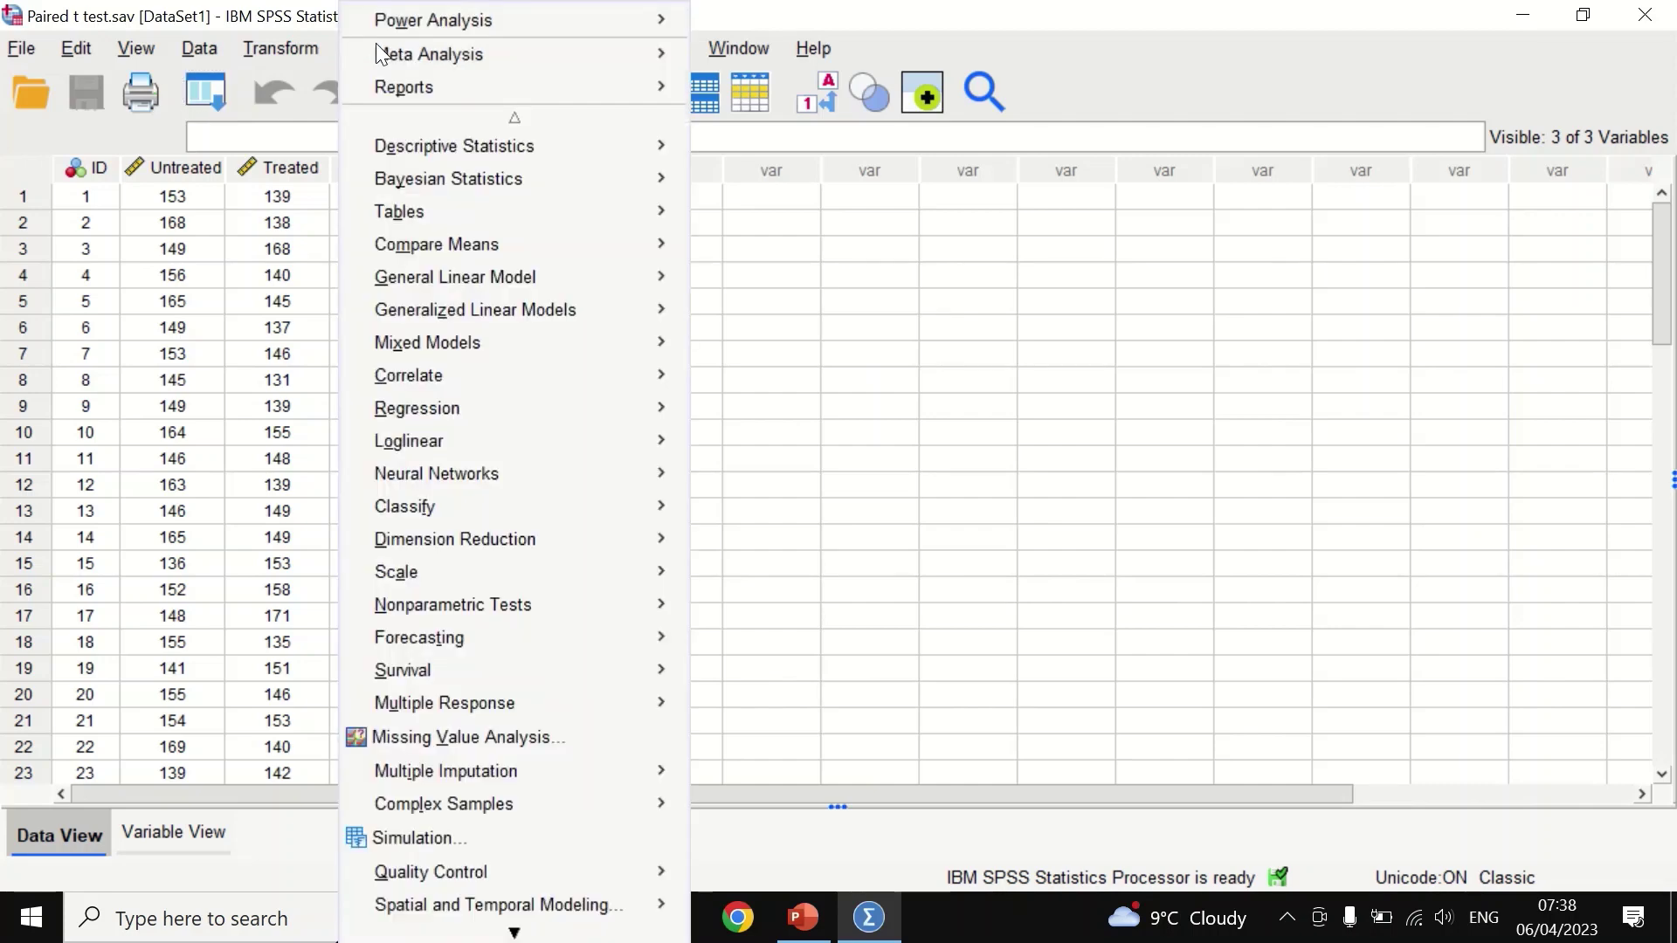
pyautogui.moveTo(403, 237)
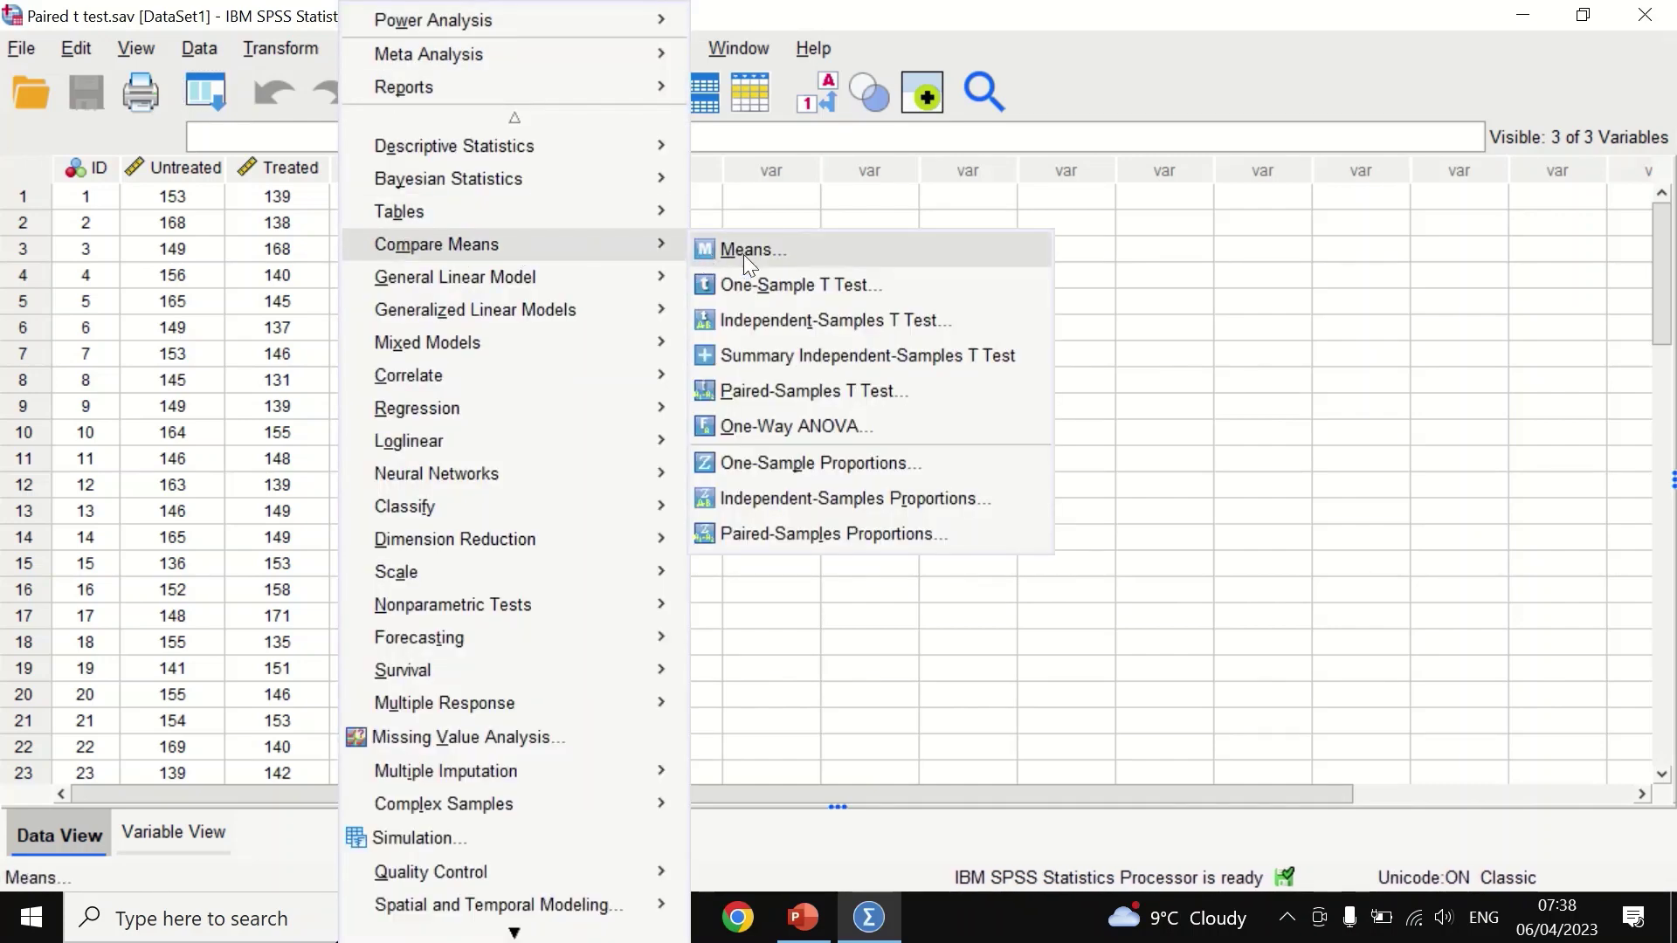
pyautogui.click(781, 395)
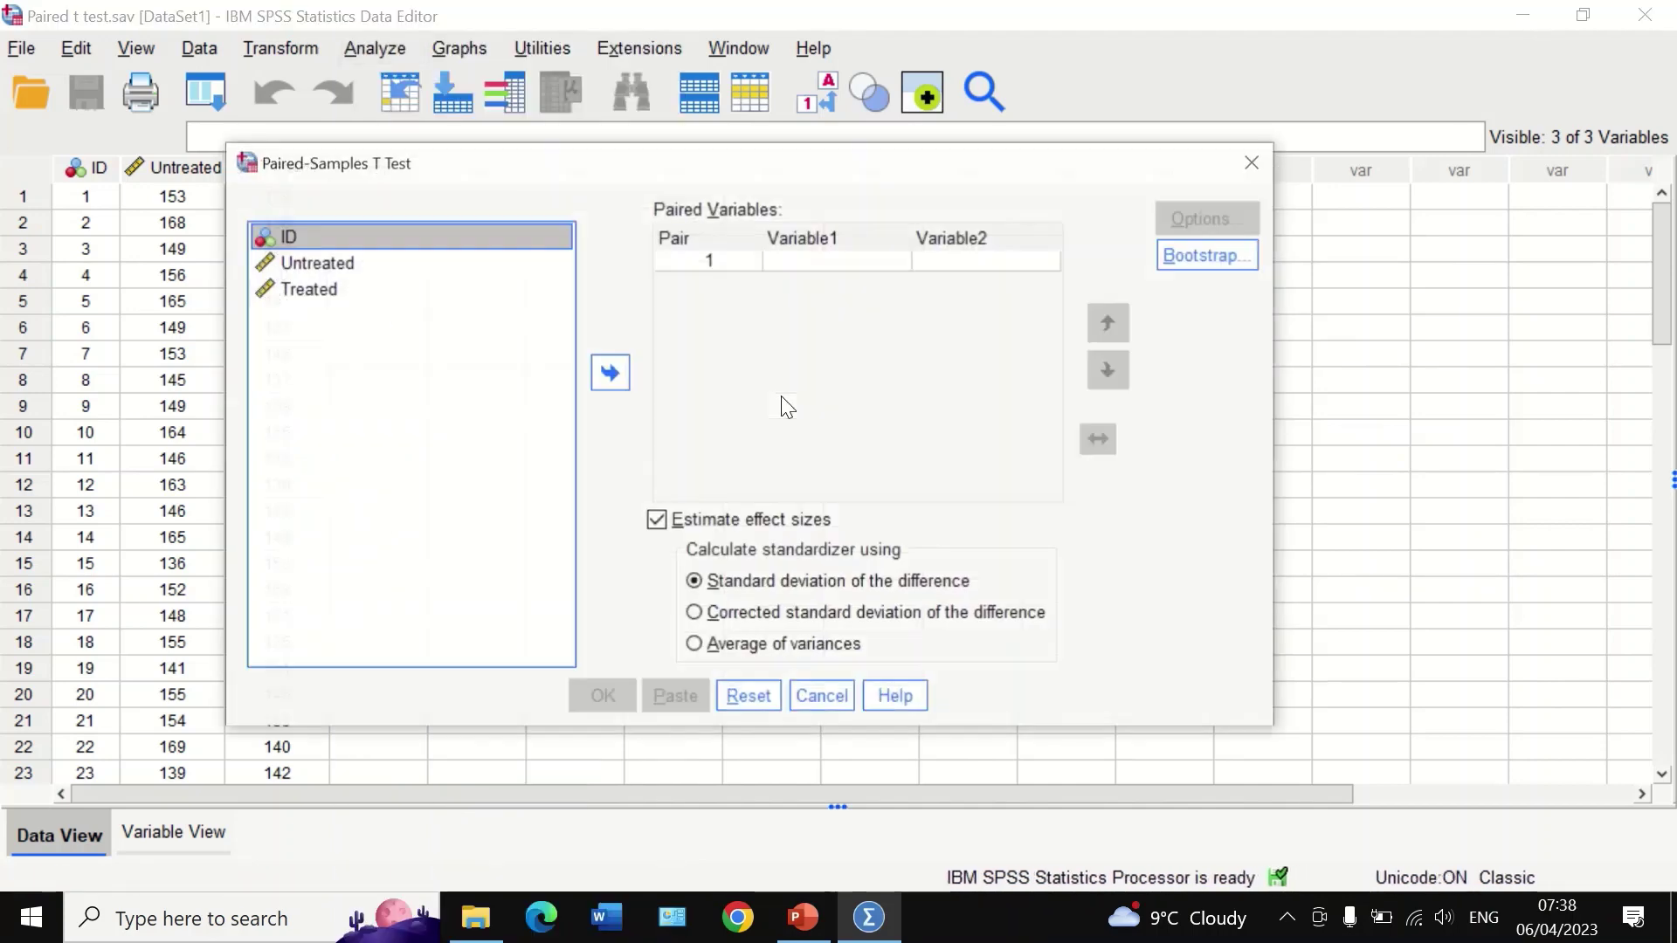
pyautogui.moveTo(547, 164); pyautogui.dragTo(508, 144)
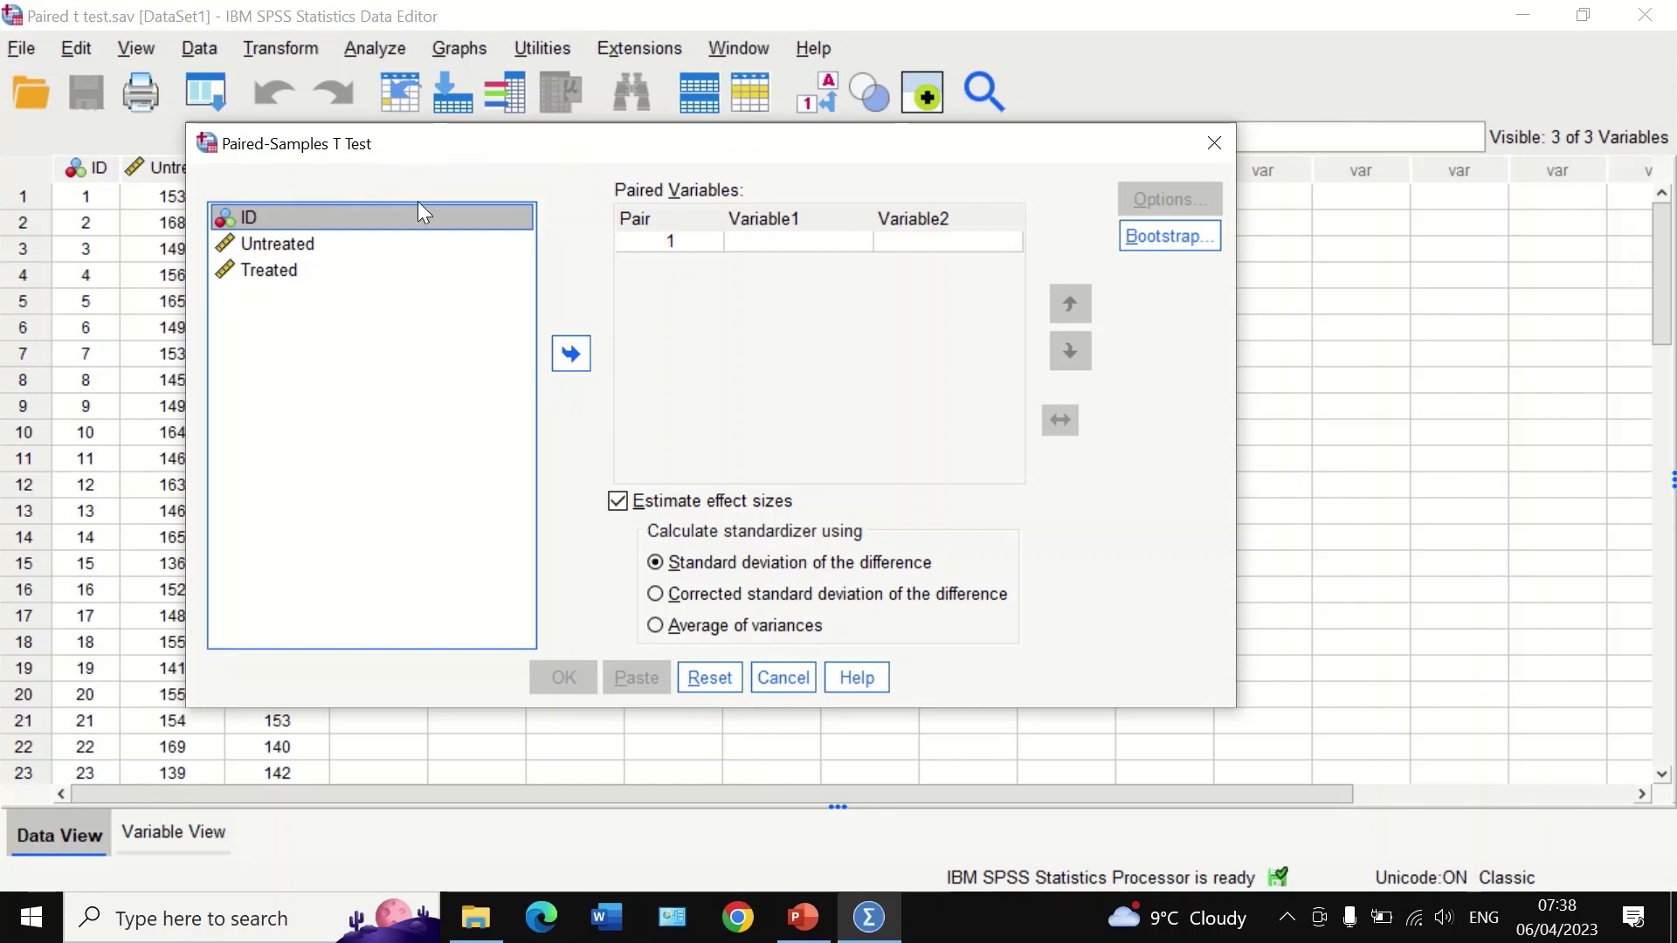
pyautogui.click(277, 245)
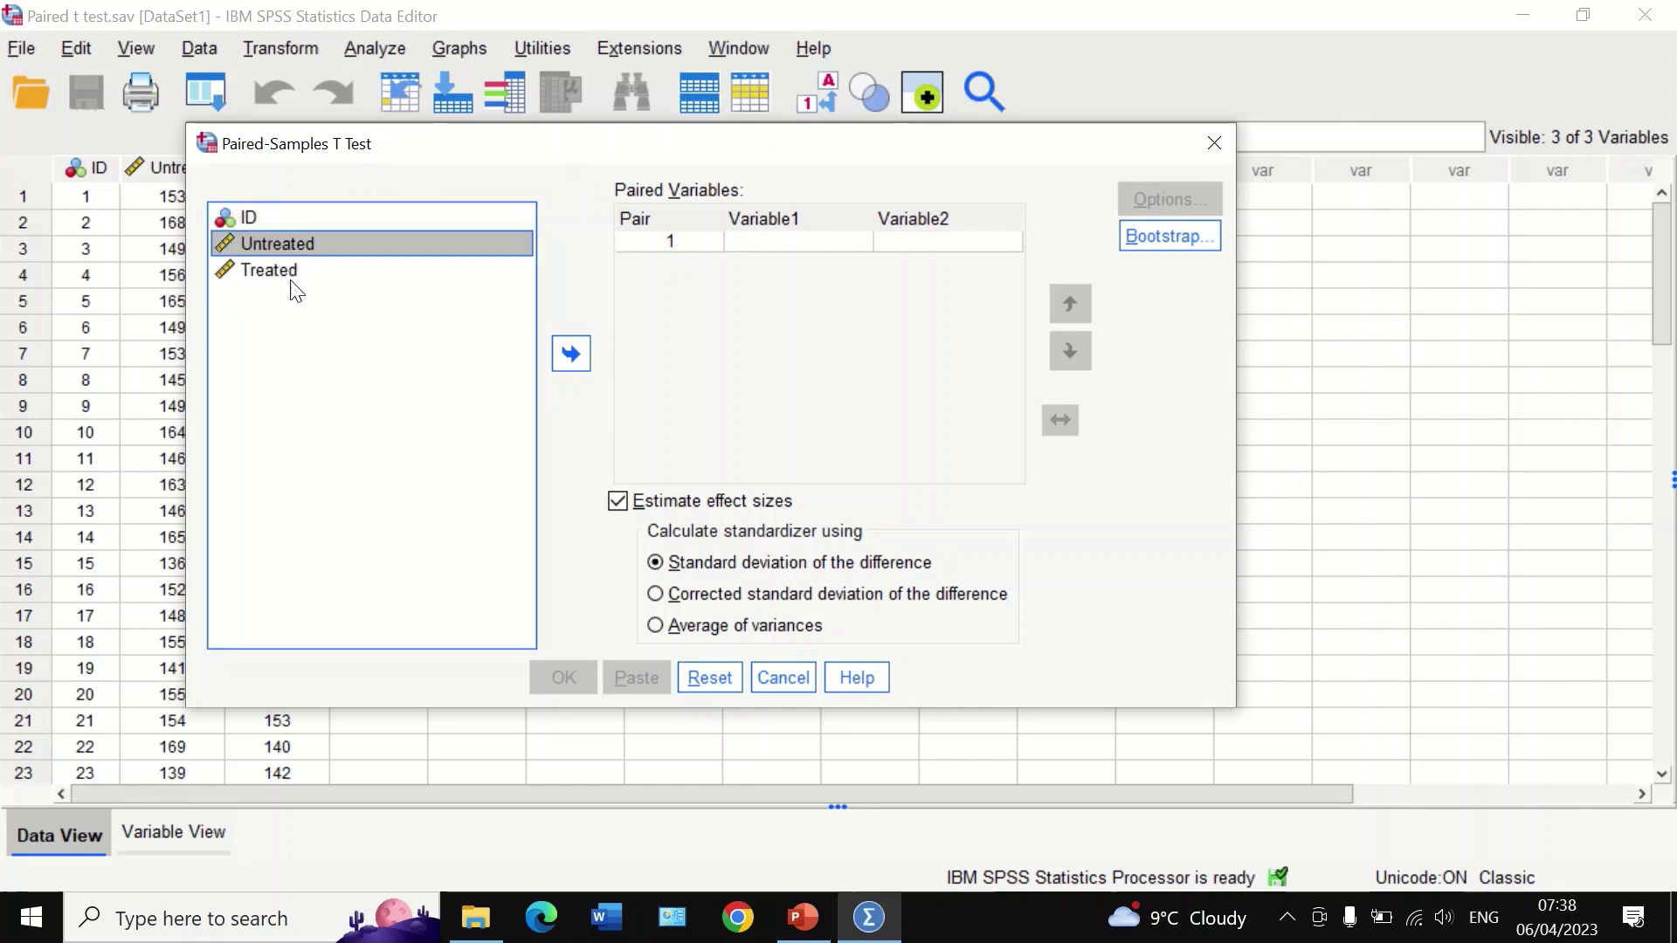
pyautogui.click(571, 354)
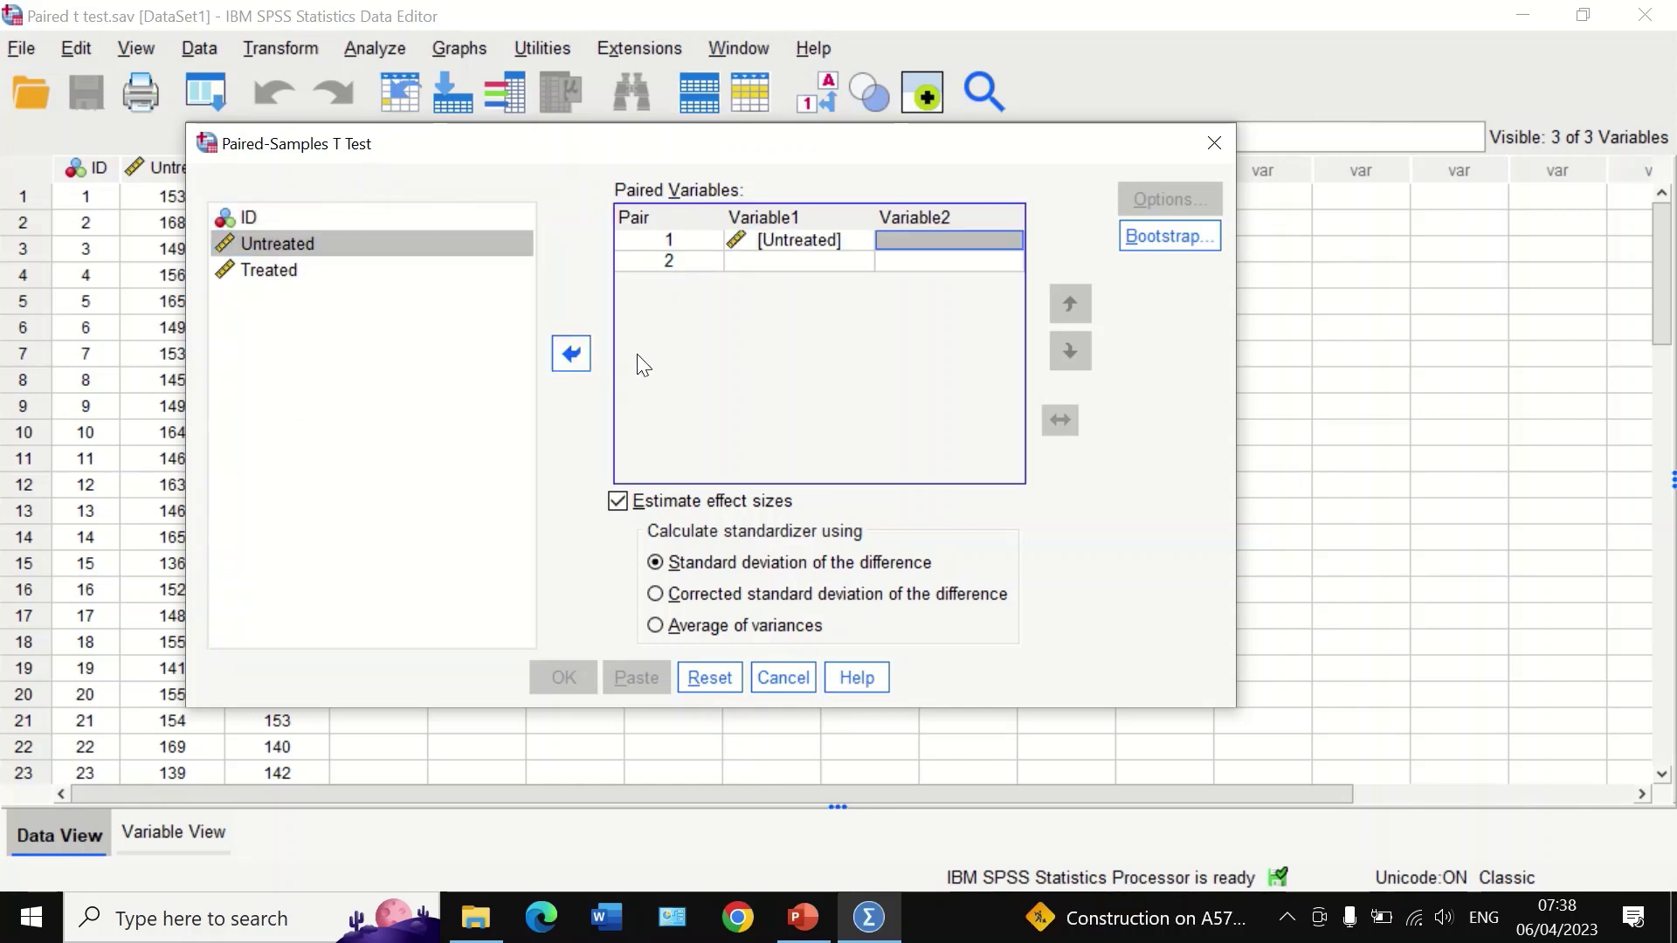
pyautogui.click(268, 272)
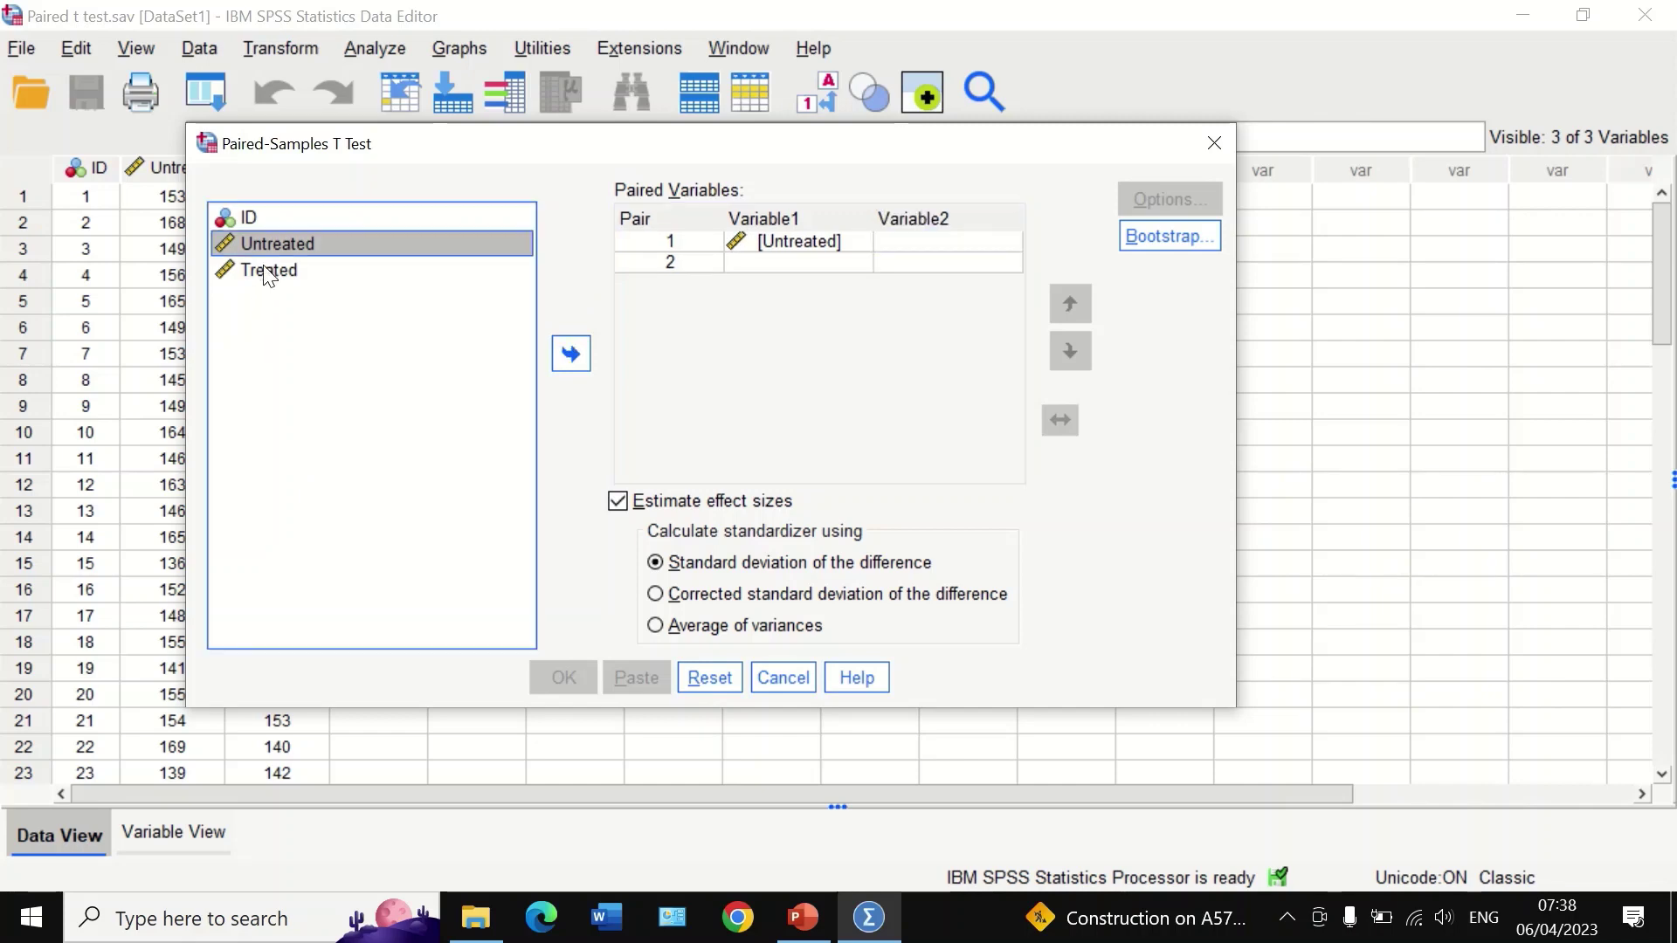
pyautogui.click(268, 272)
pyautogui.click(573, 355)
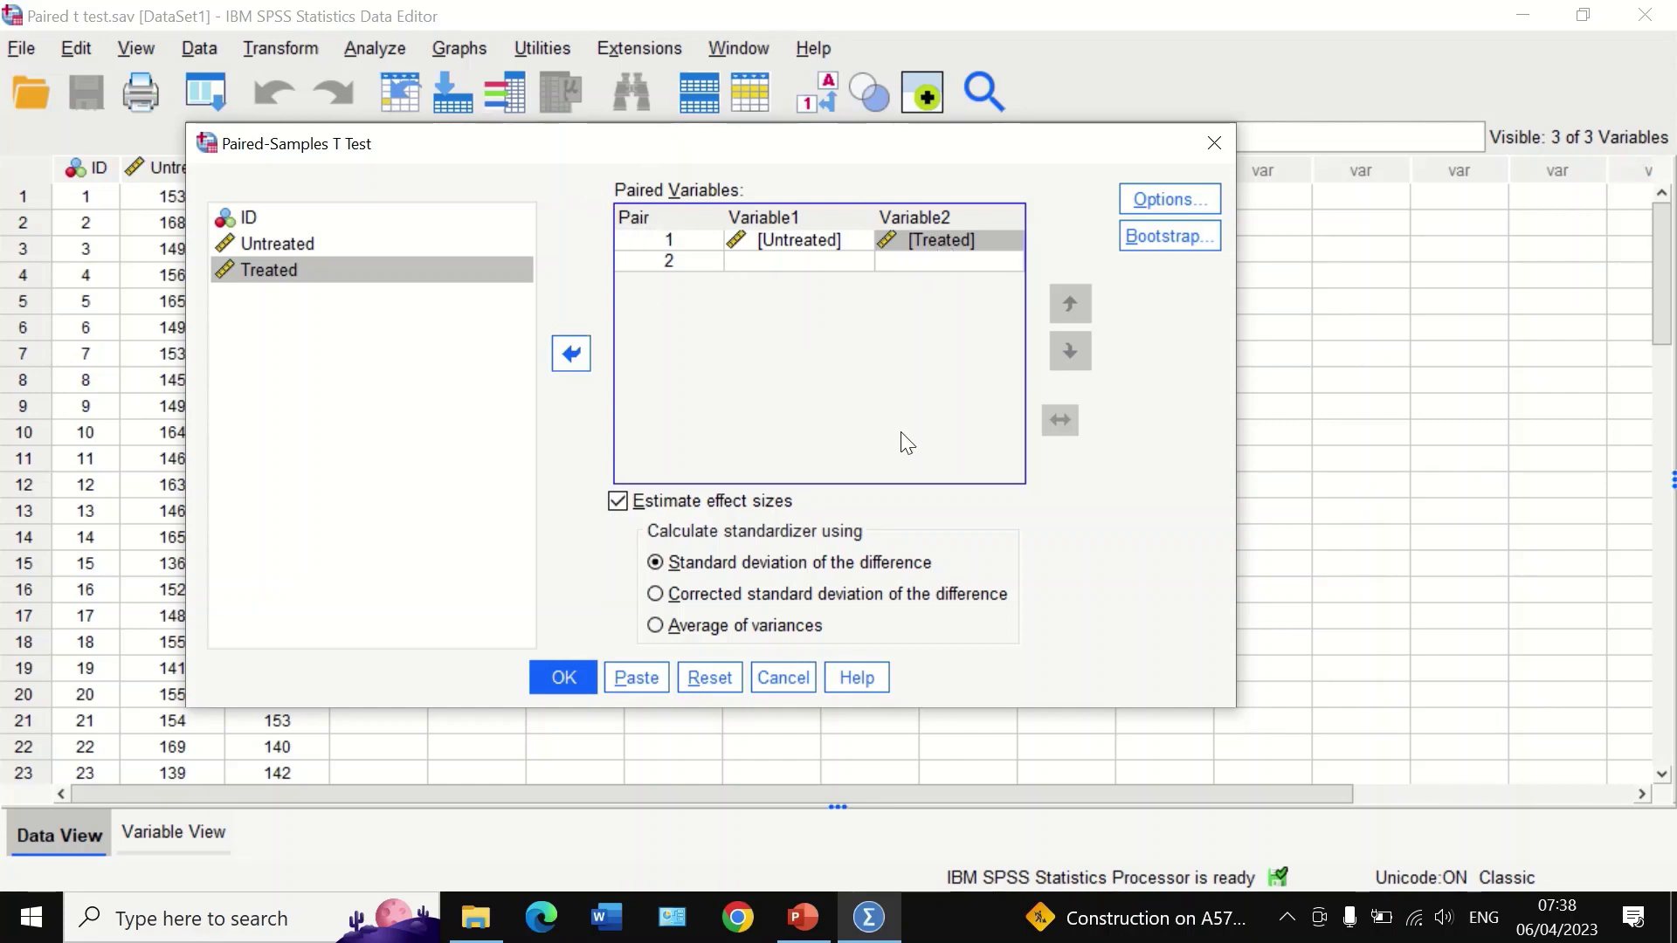
pyautogui.click(1157, 202)
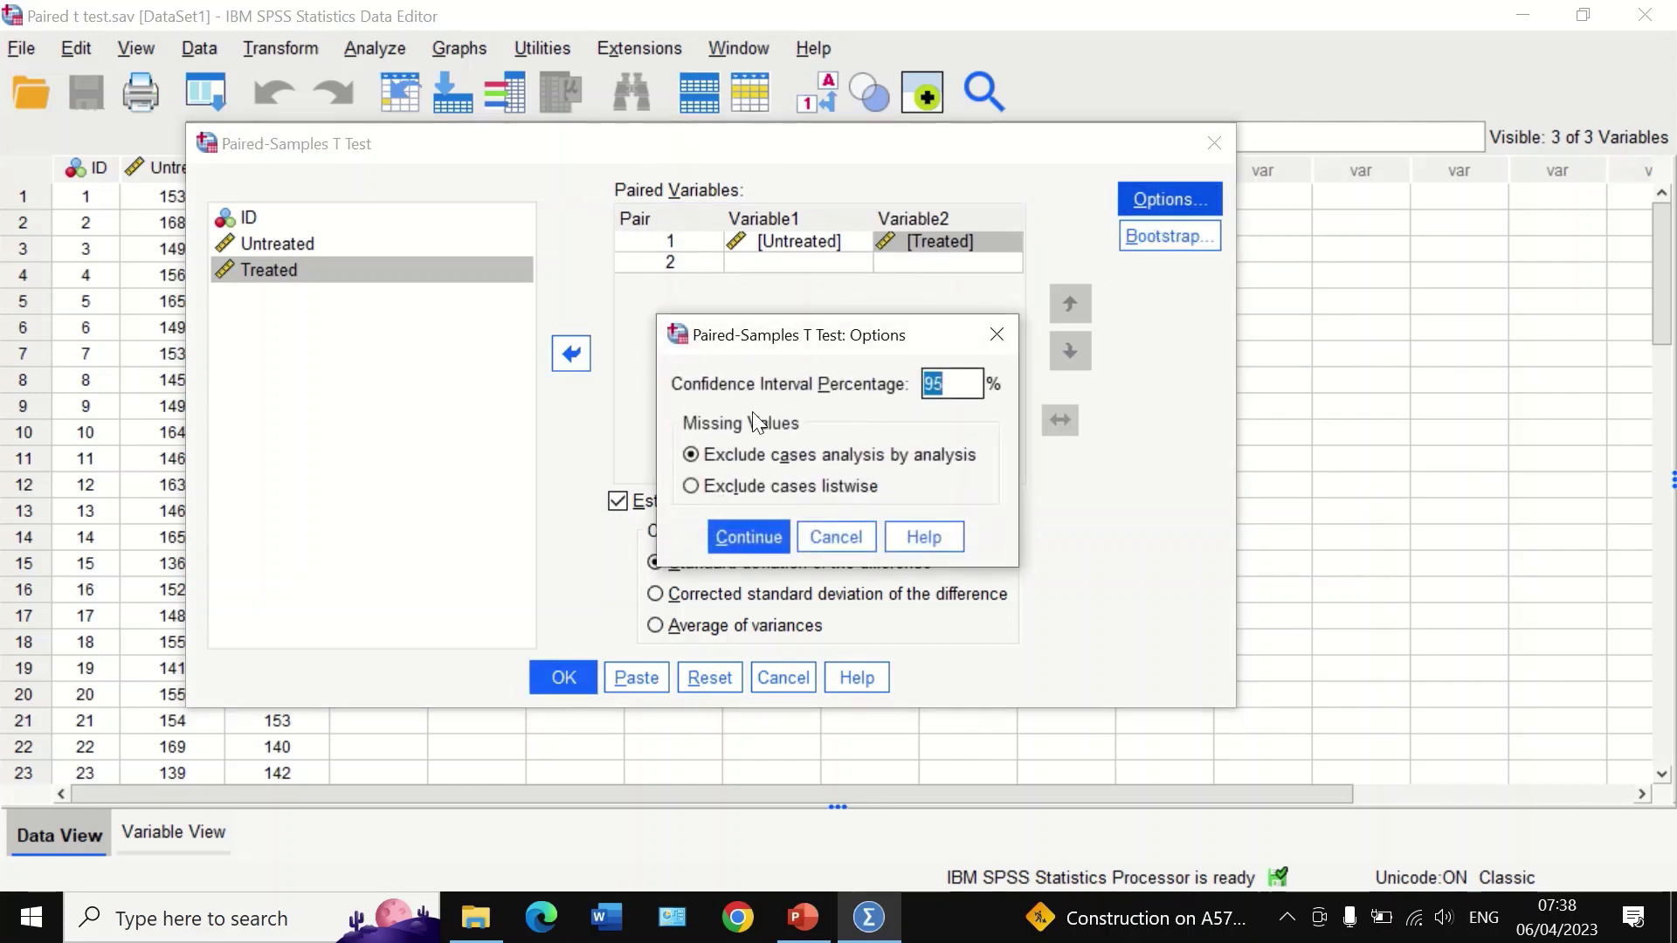
pyautogui.click(734, 543)
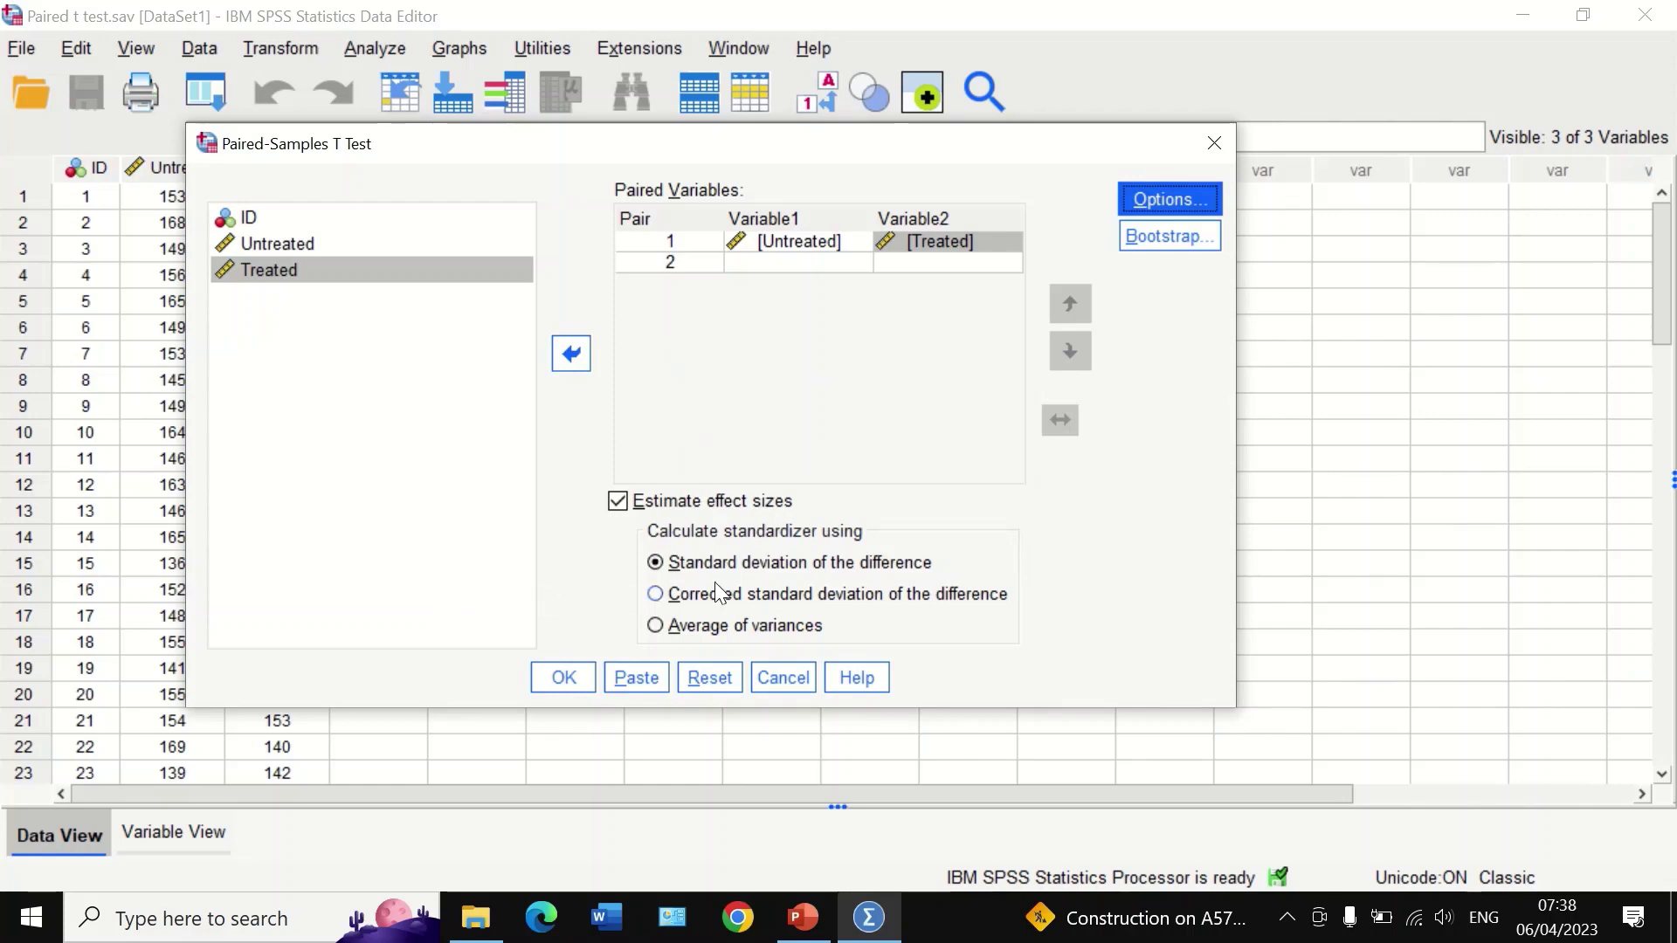
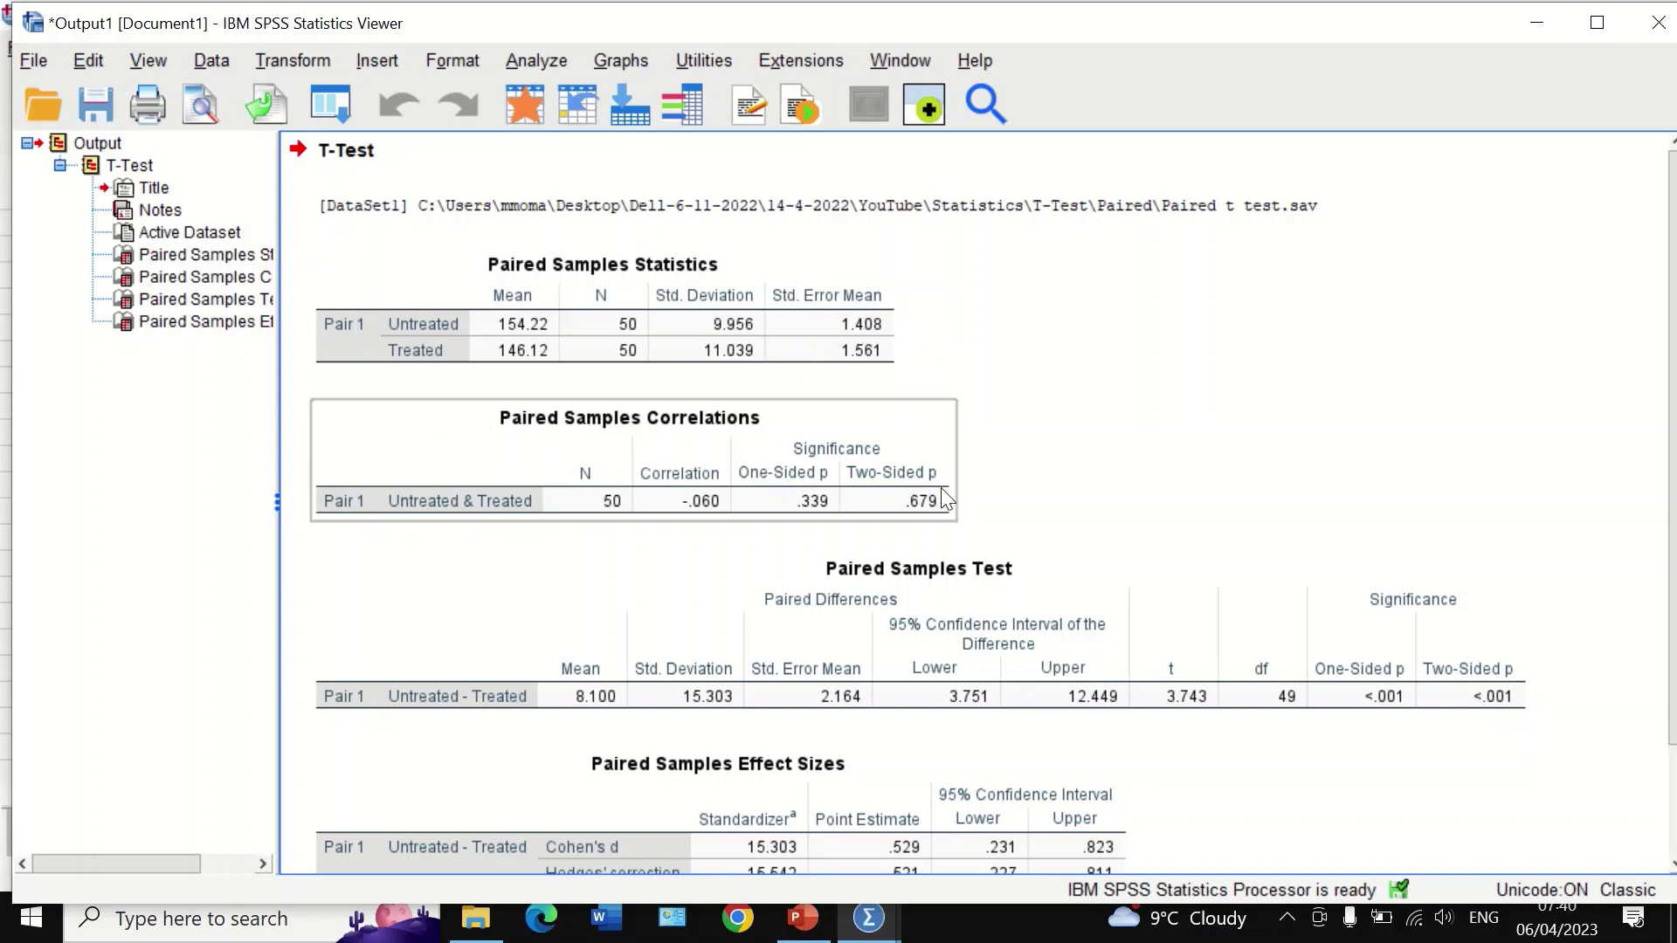
pyautogui.scroll(-3, 1032, 567)
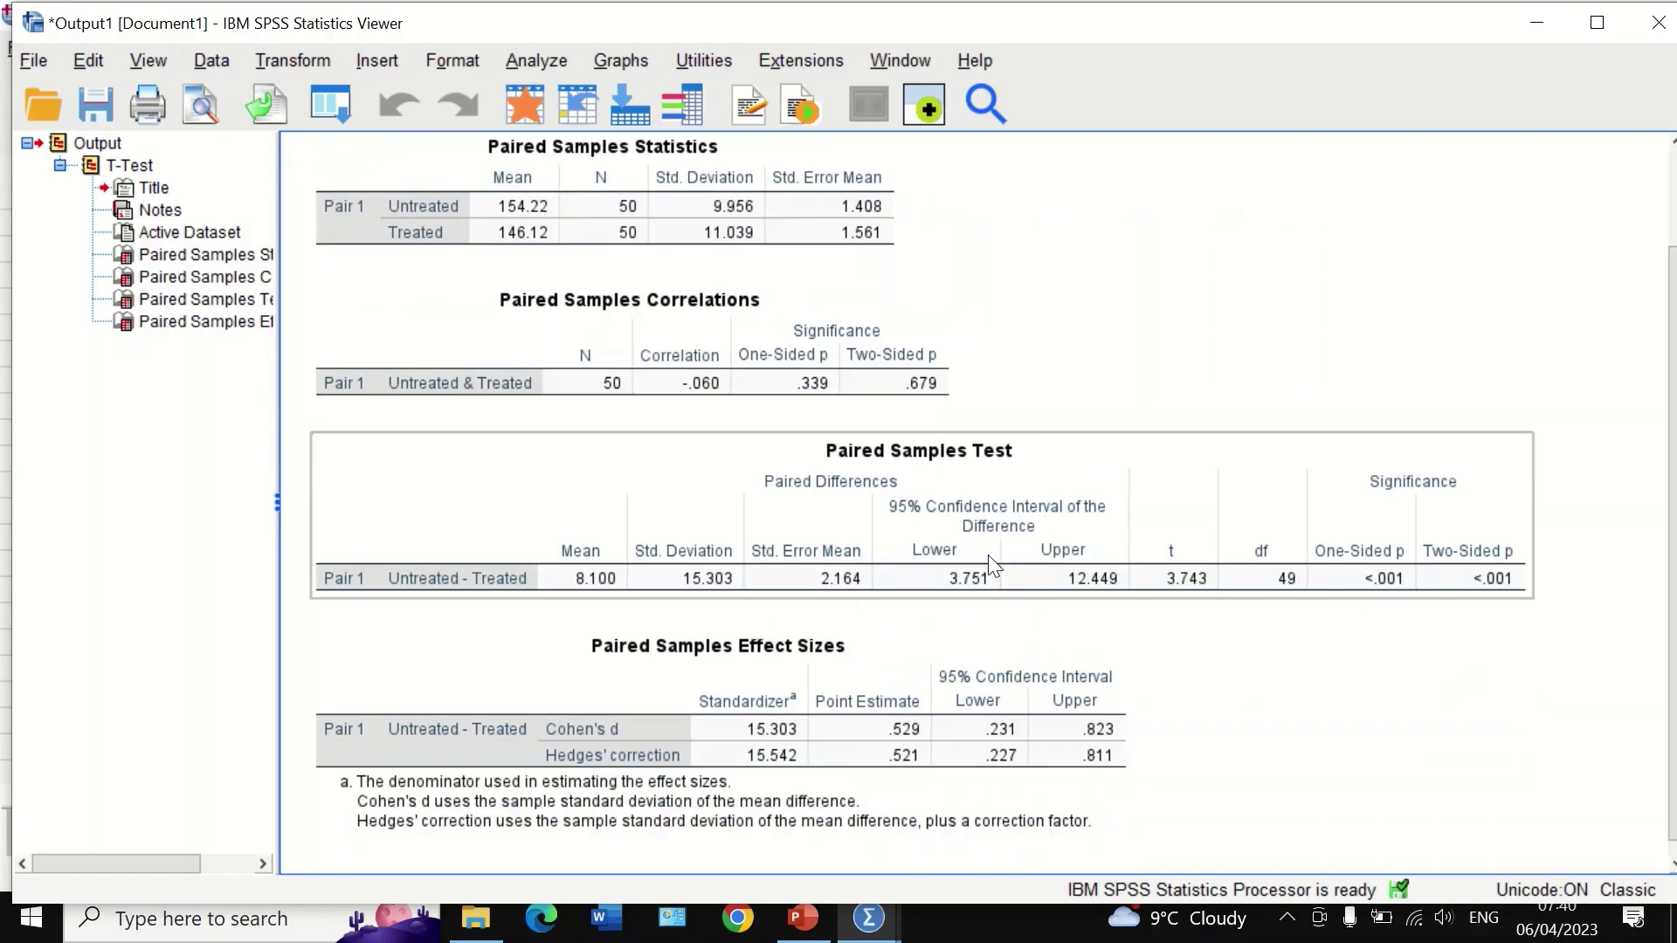
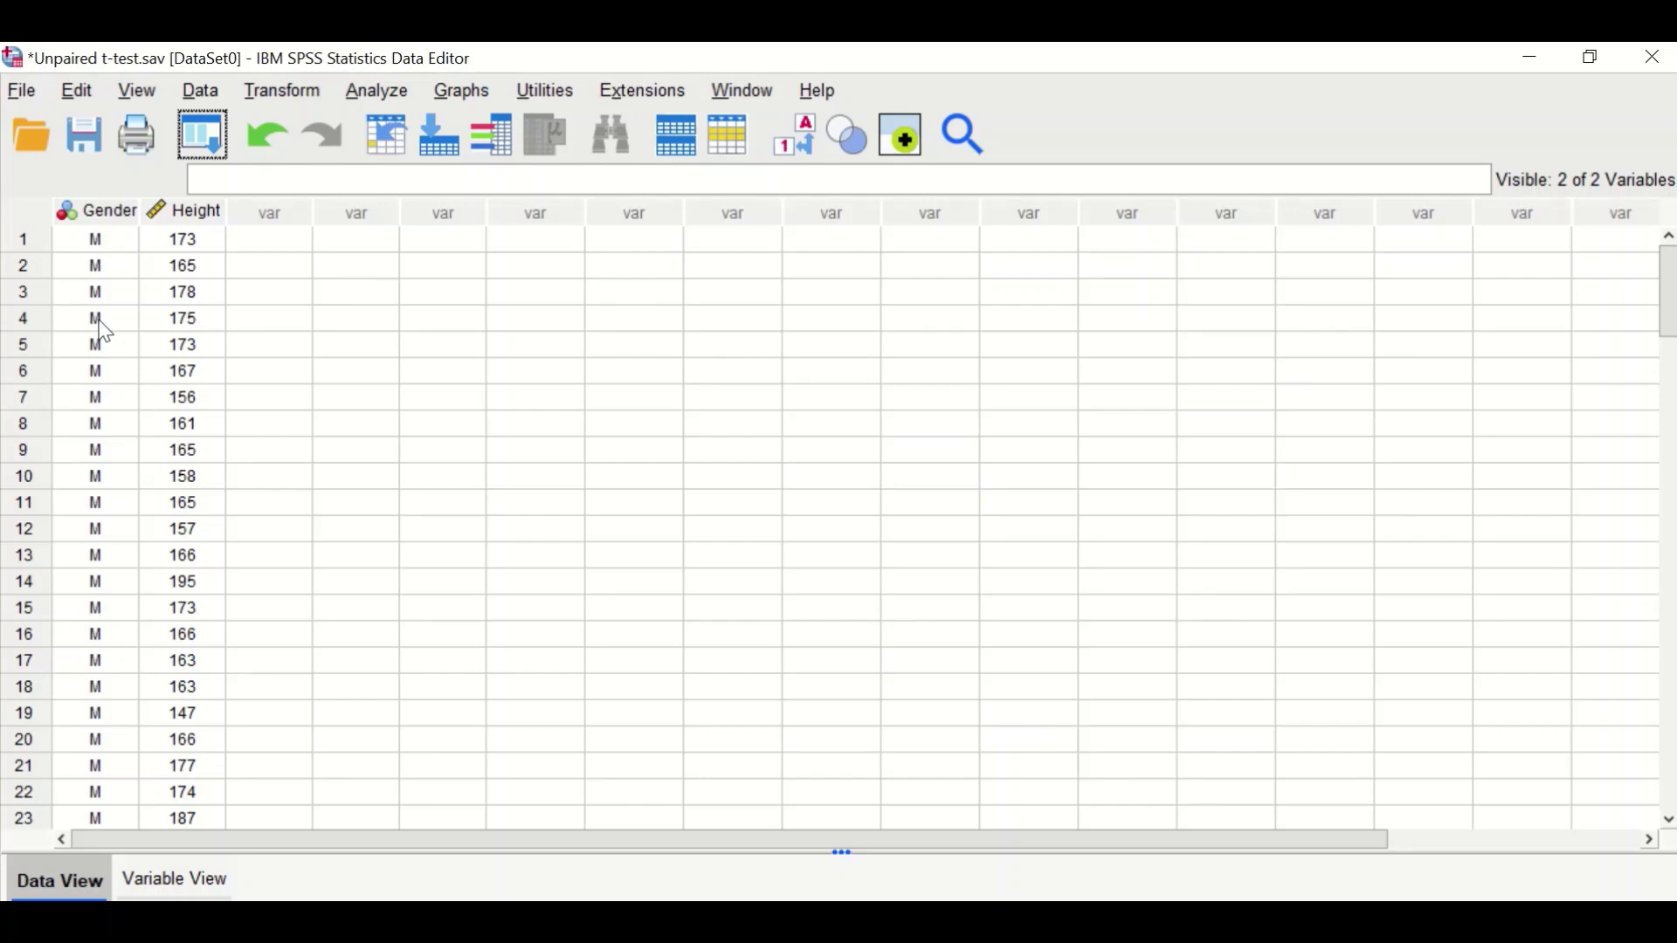
# Step: Look through the Gender and Height values of the cases in the unpaired data set
pyautogui.scroll(-2, 85, 511)
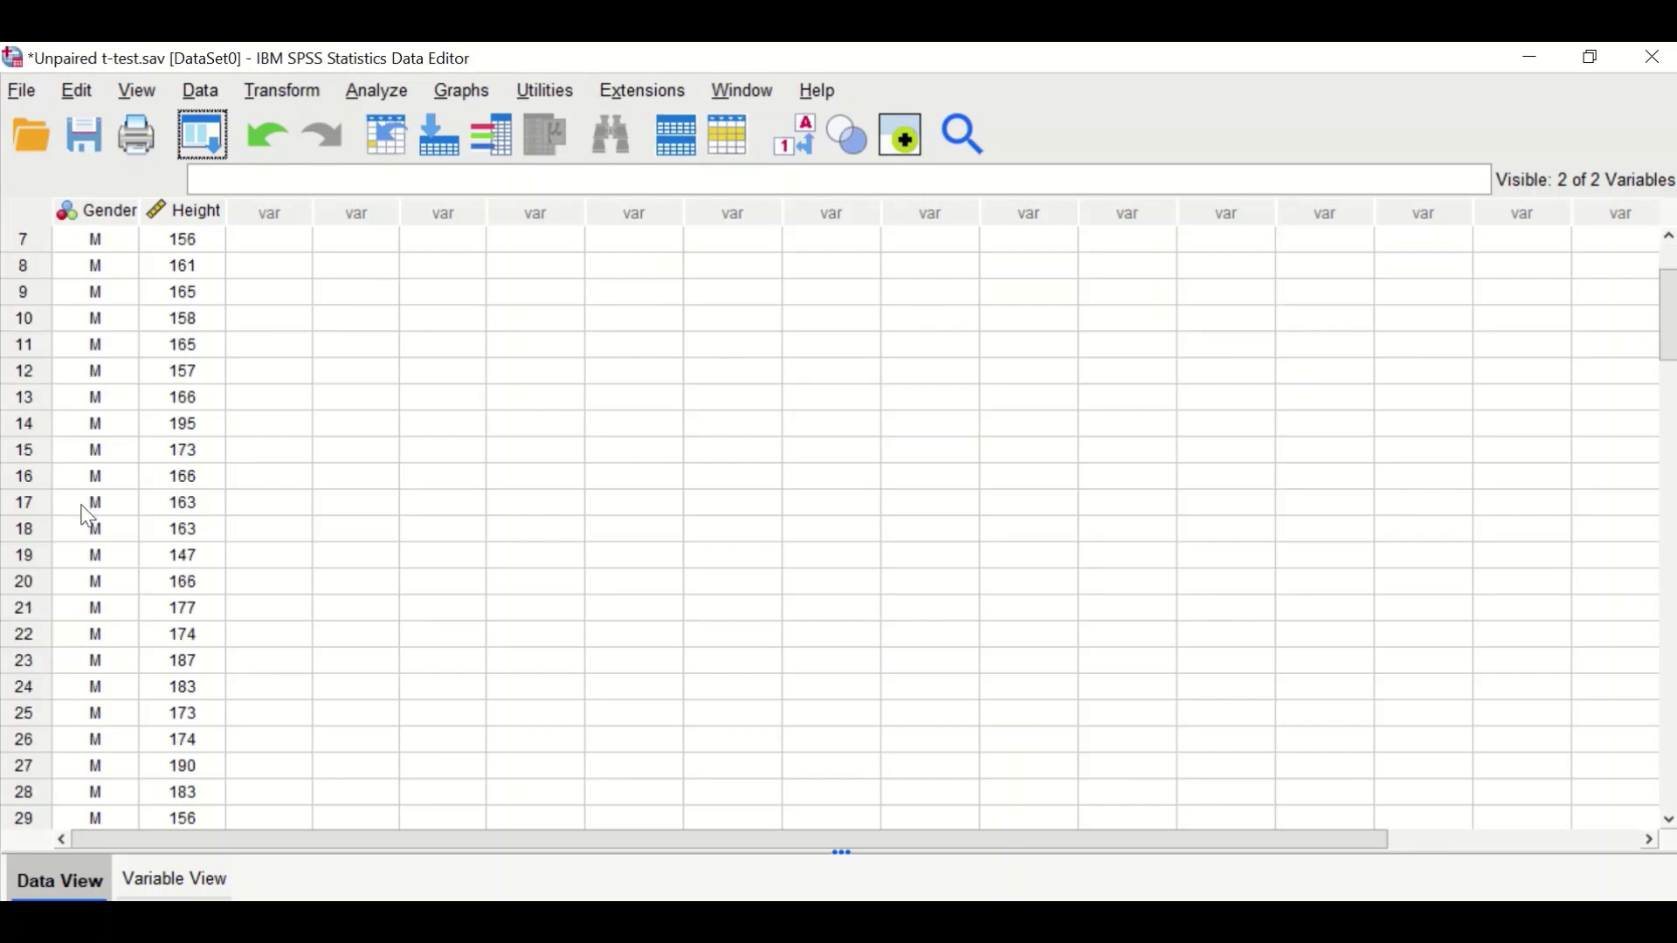
pyautogui.scroll(2, 88, 515)
pyautogui.scroll(-20, 91, 515)
pyautogui.scroll(-5, 91, 516)
pyautogui.scroll(12, 91, 515)
pyautogui.scroll(20, 91, 515)
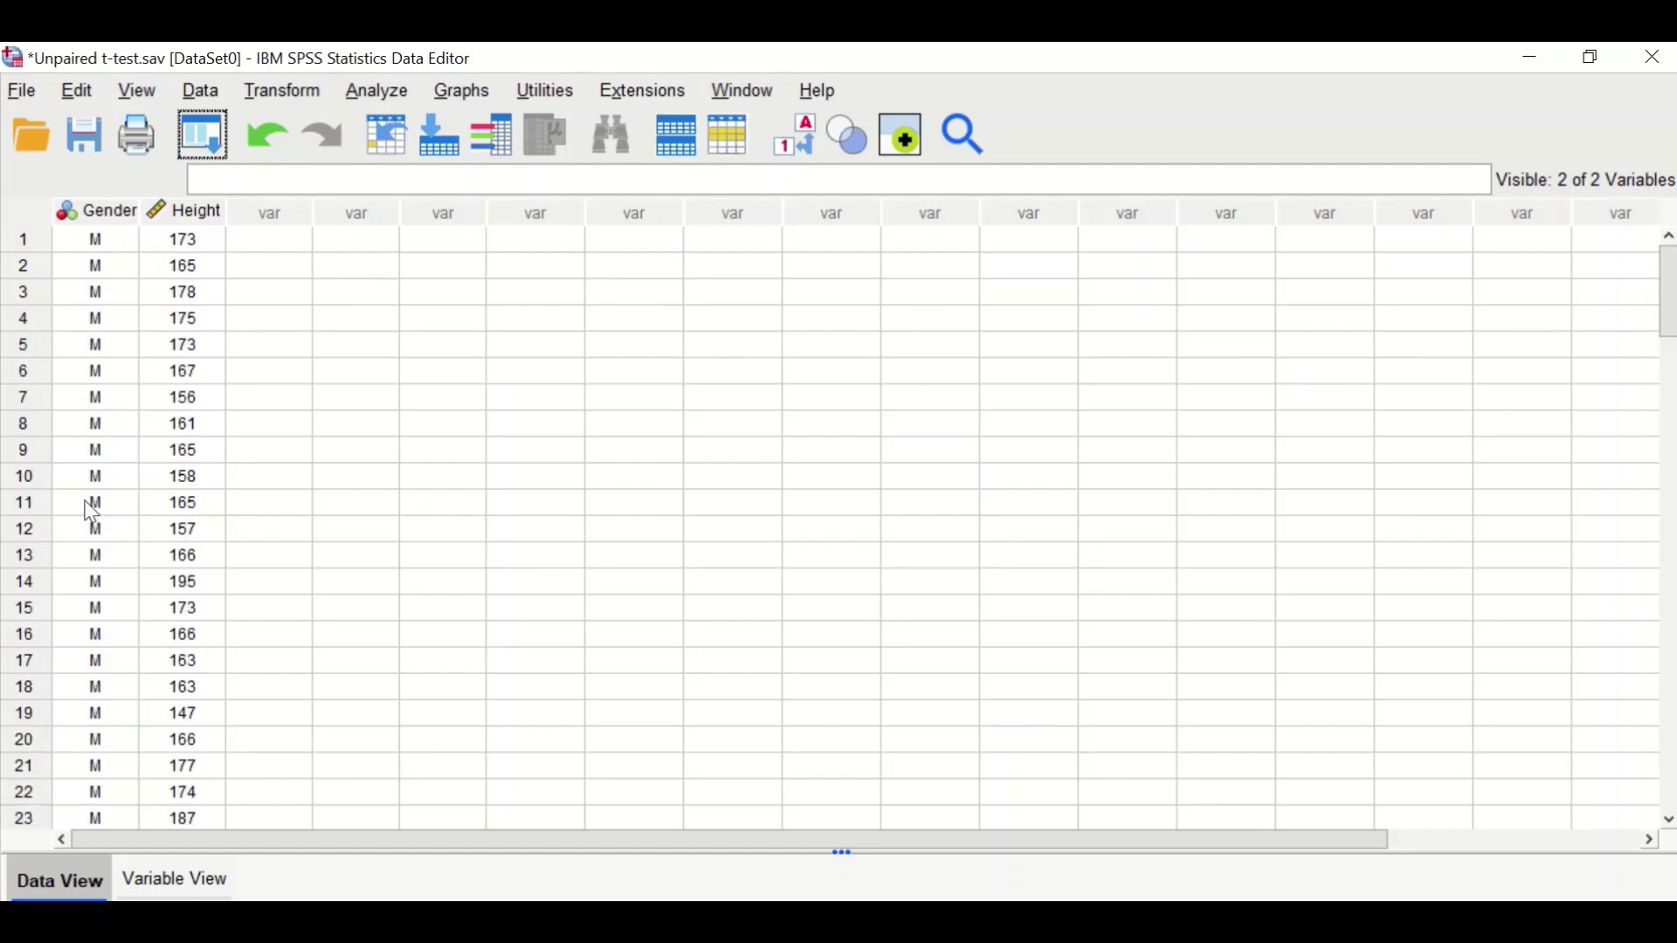
pyautogui.scroll(-3, 91, 515)
# Step: Inspect the value labels defined for the Gender variable and close them without changes
pyautogui.click(179, 879)
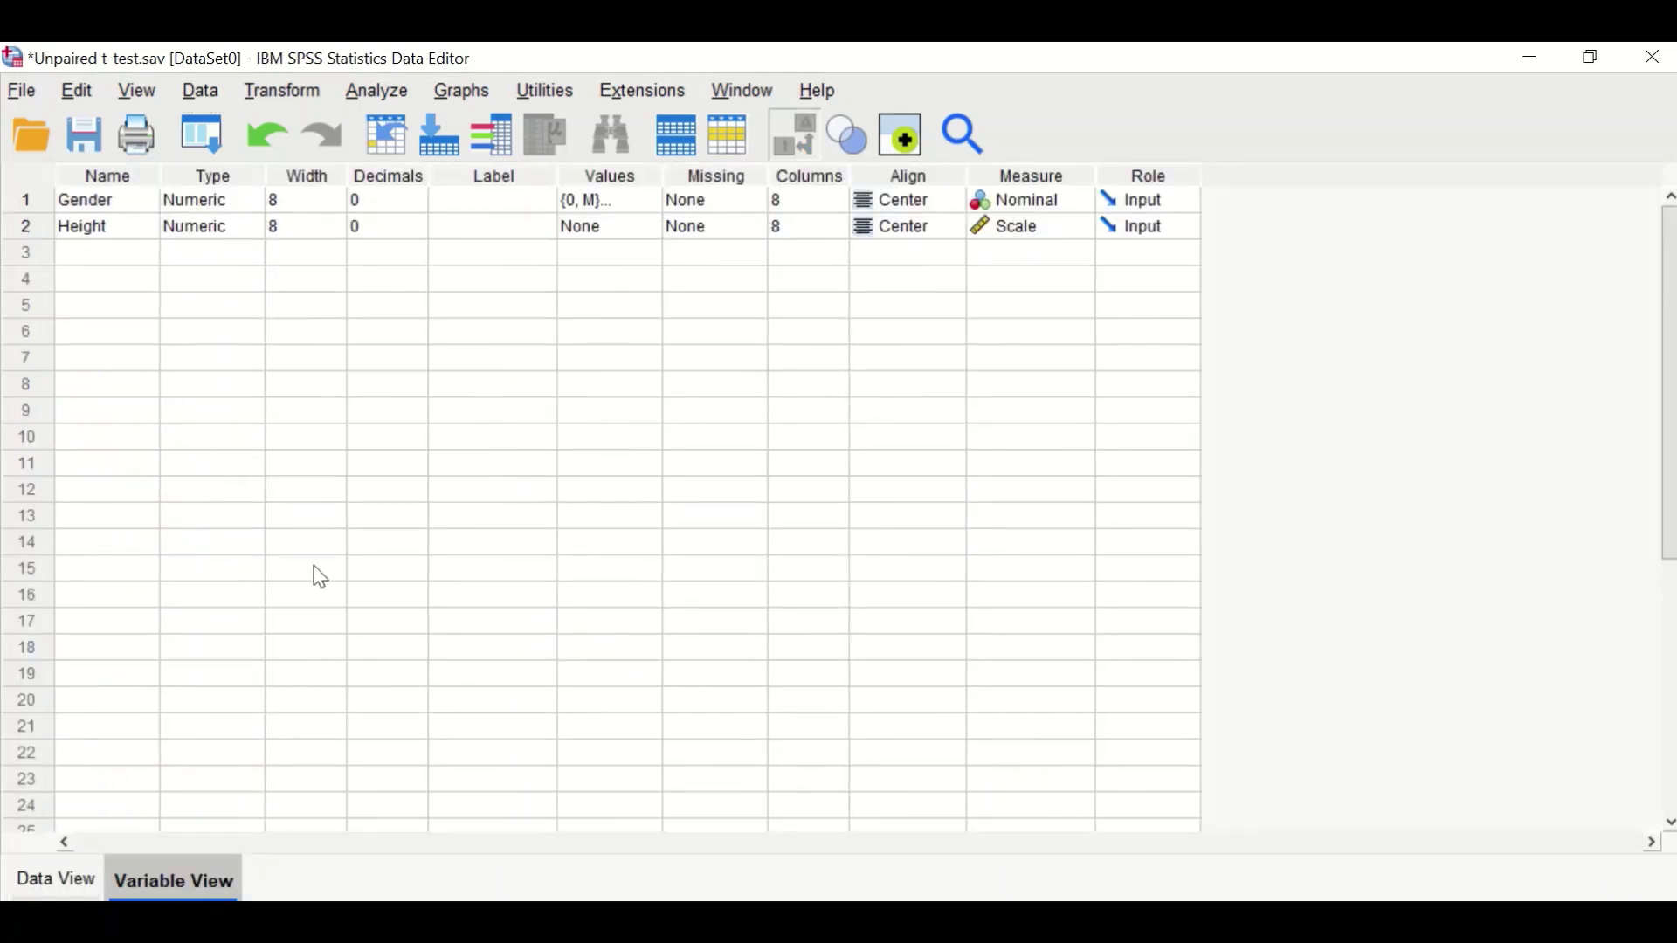
pyautogui.click(636, 200)
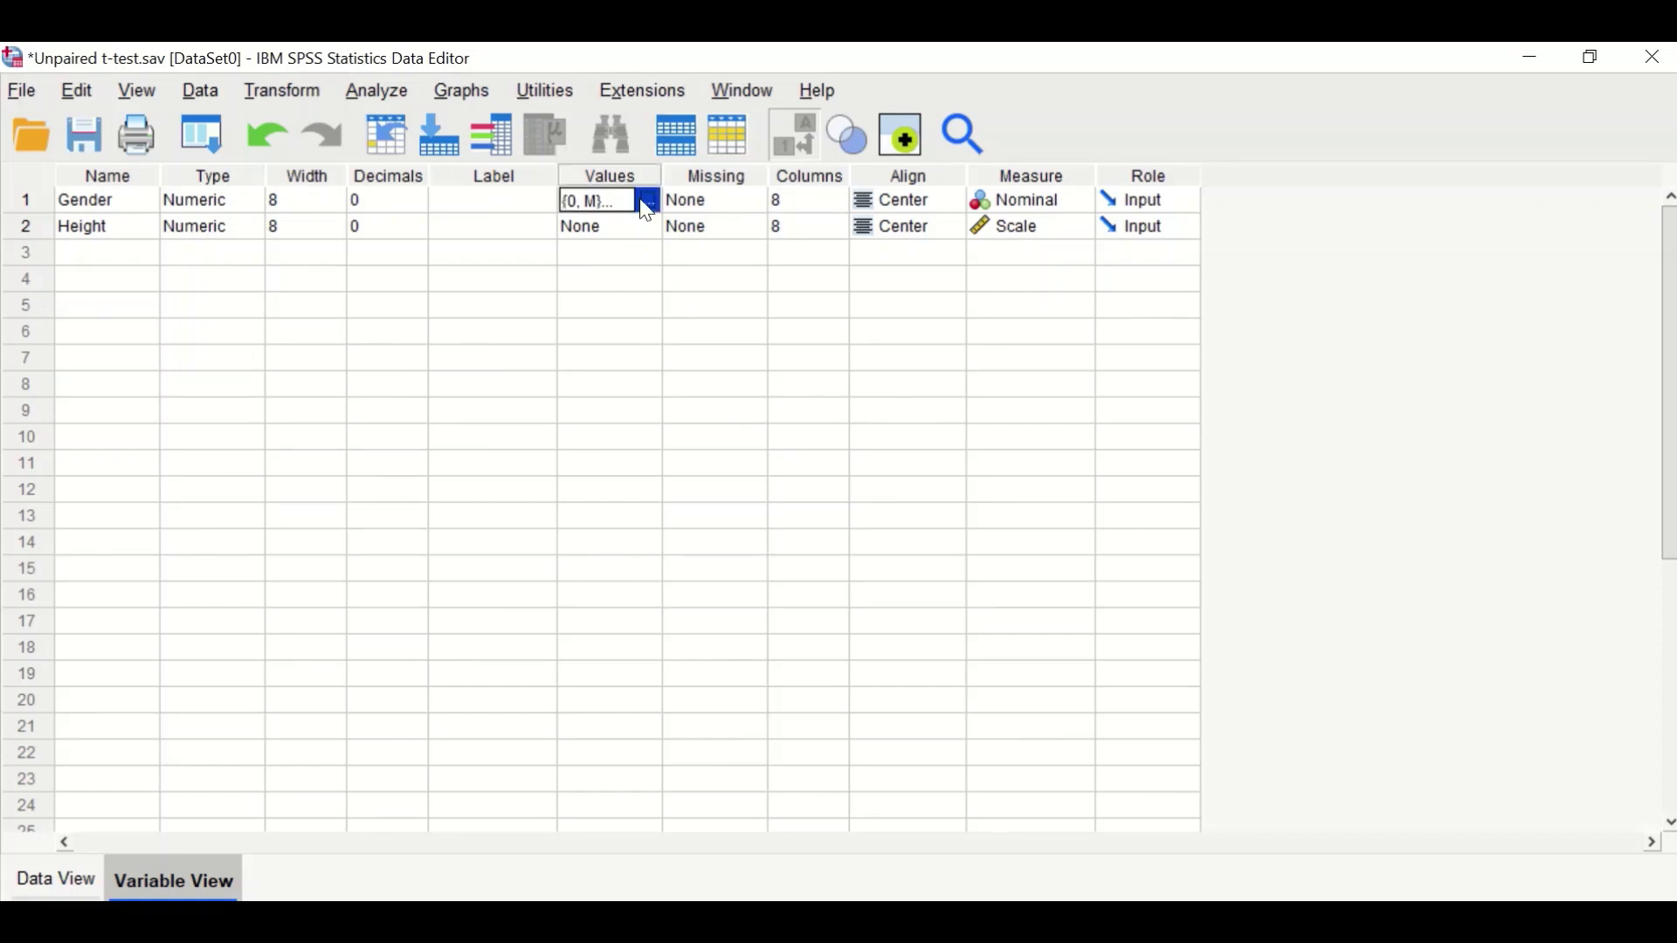
pyautogui.click(642, 200)
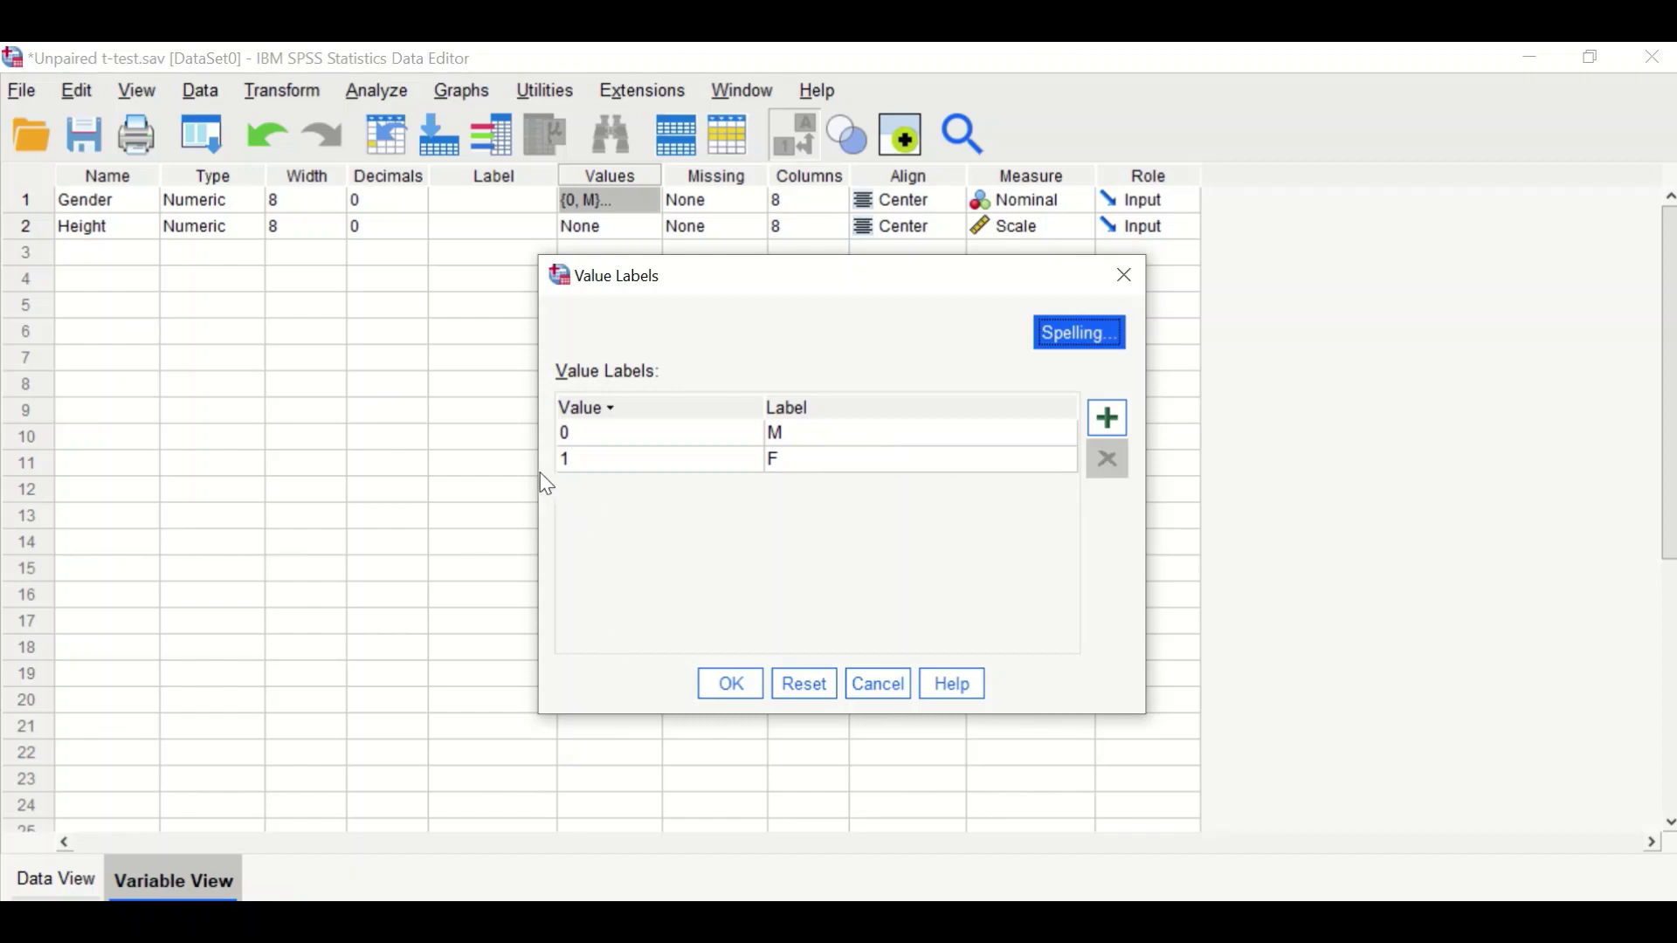
pyautogui.click(1123, 274)
# Step: Switch the data between Gender's numeric codes and value labels, and review the measurement levels of both variables
pyautogui.click(88, 871)
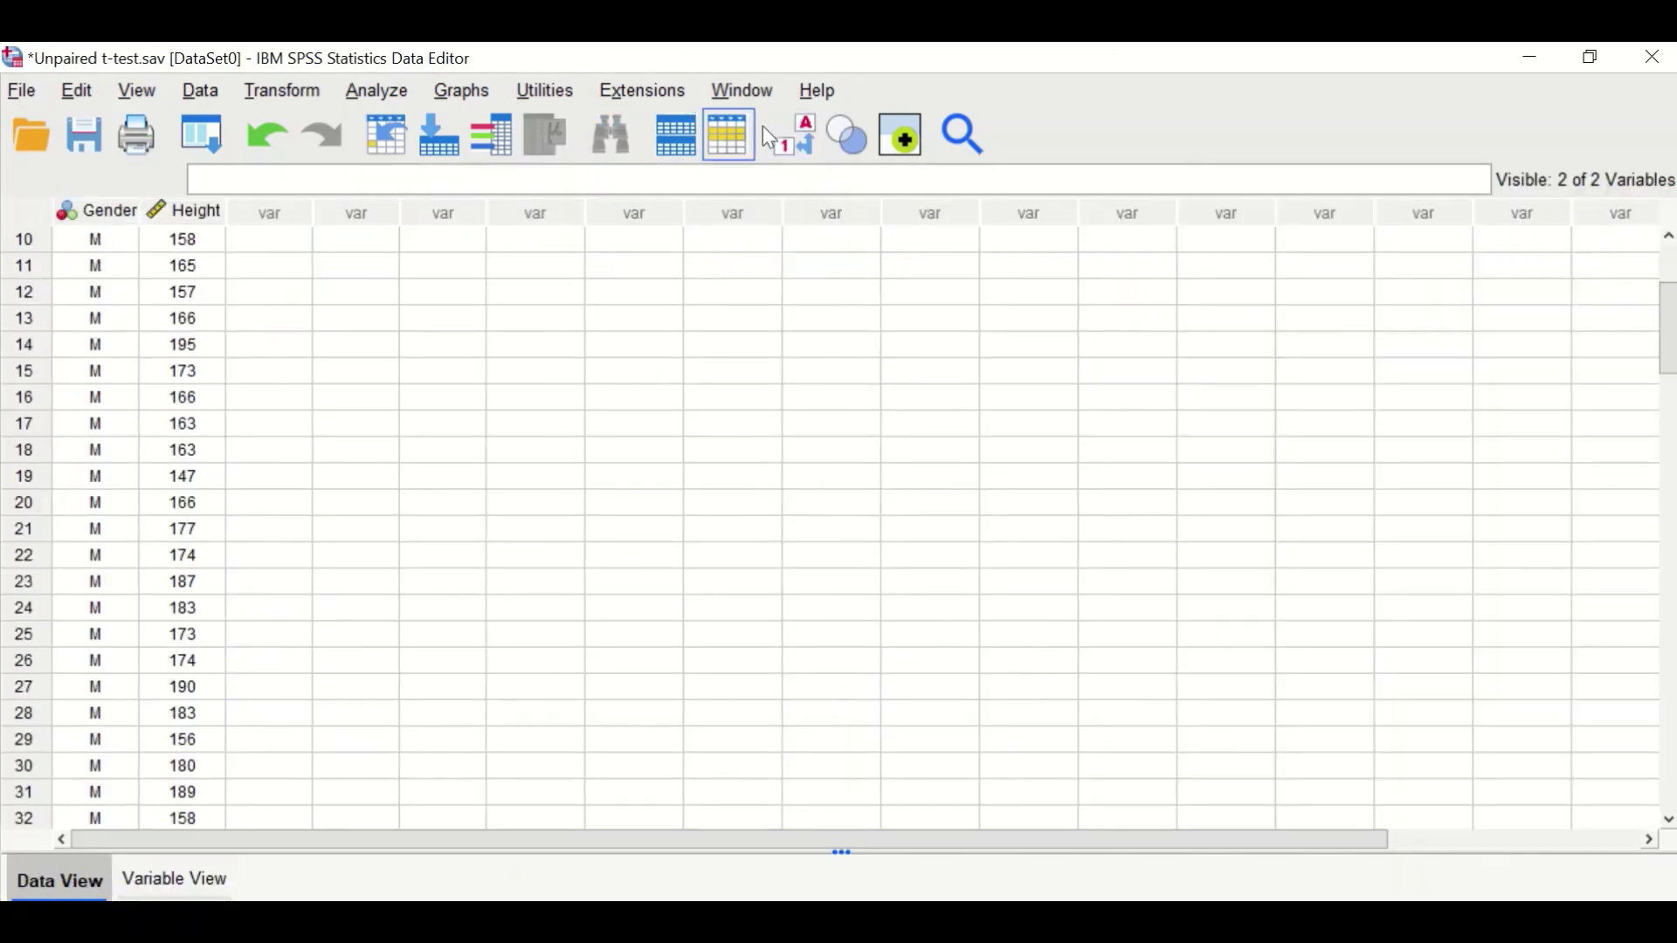
pyautogui.click(790, 138)
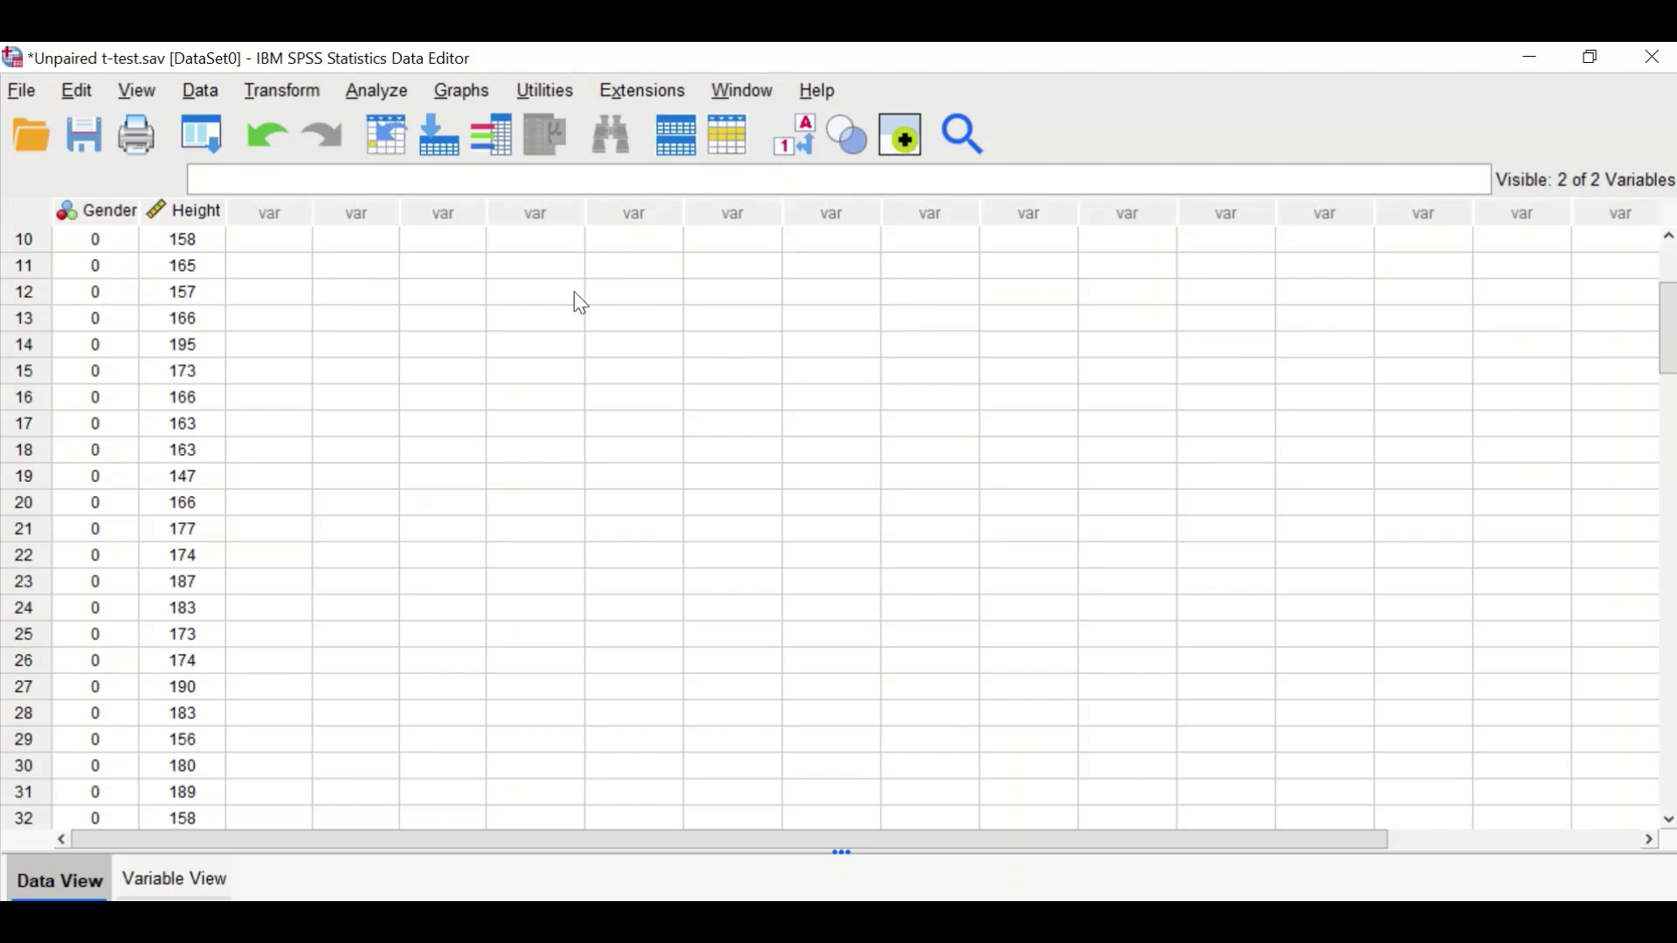
pyautogui.click(796, 139)
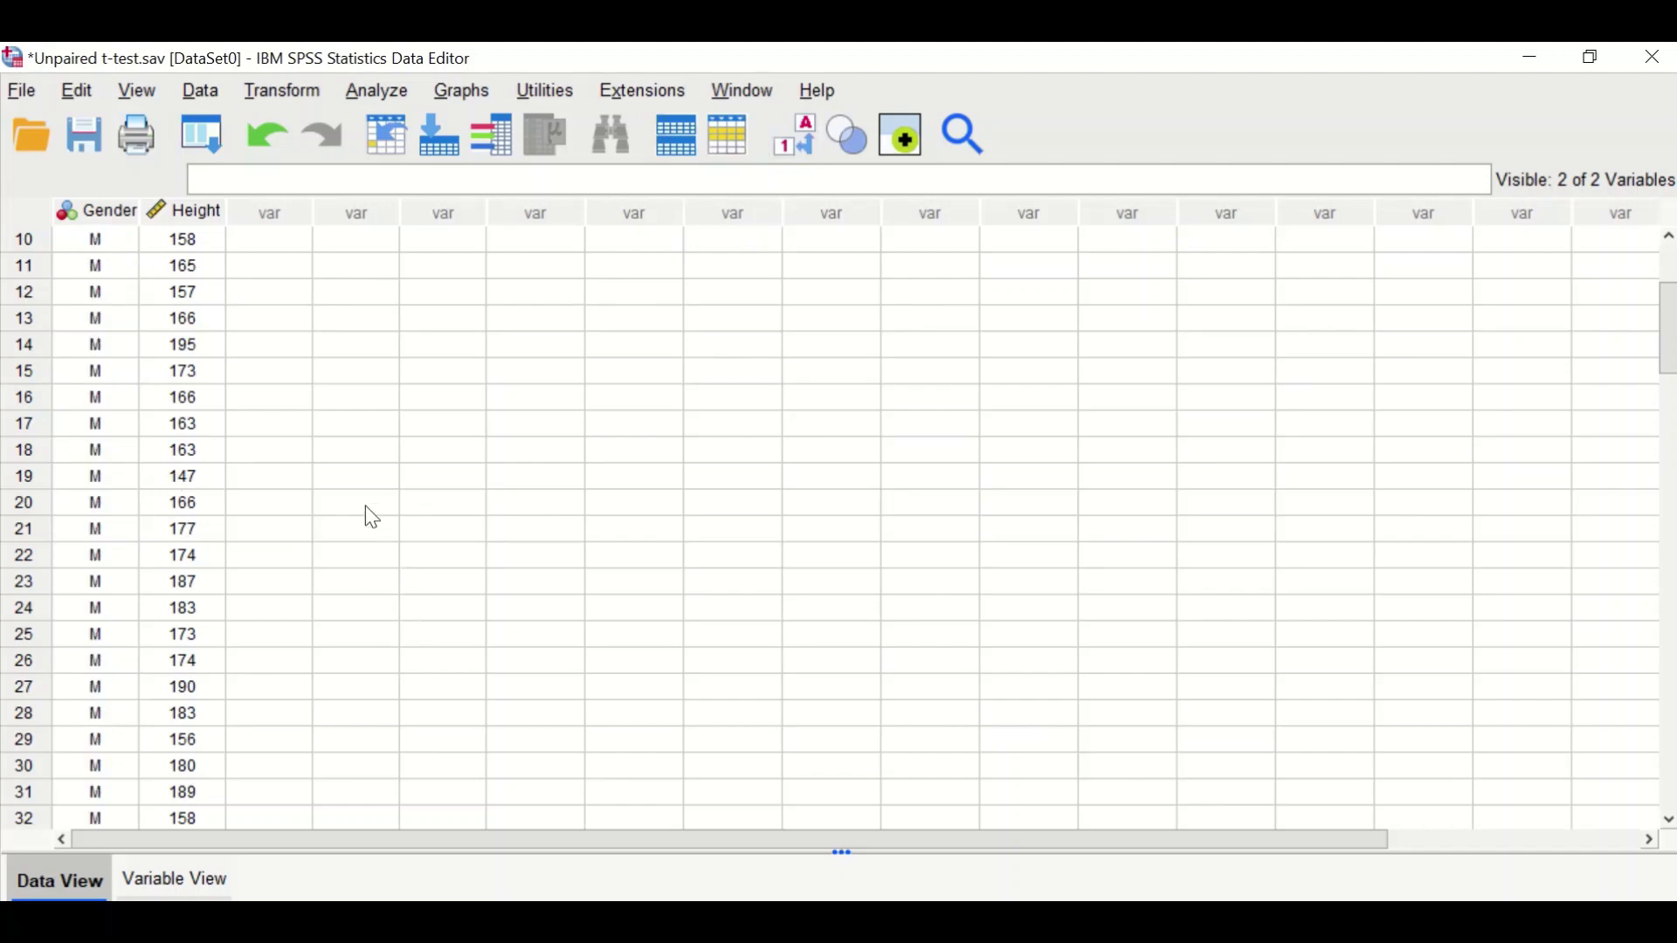
pyautogui.scroll(3, 371, 520)
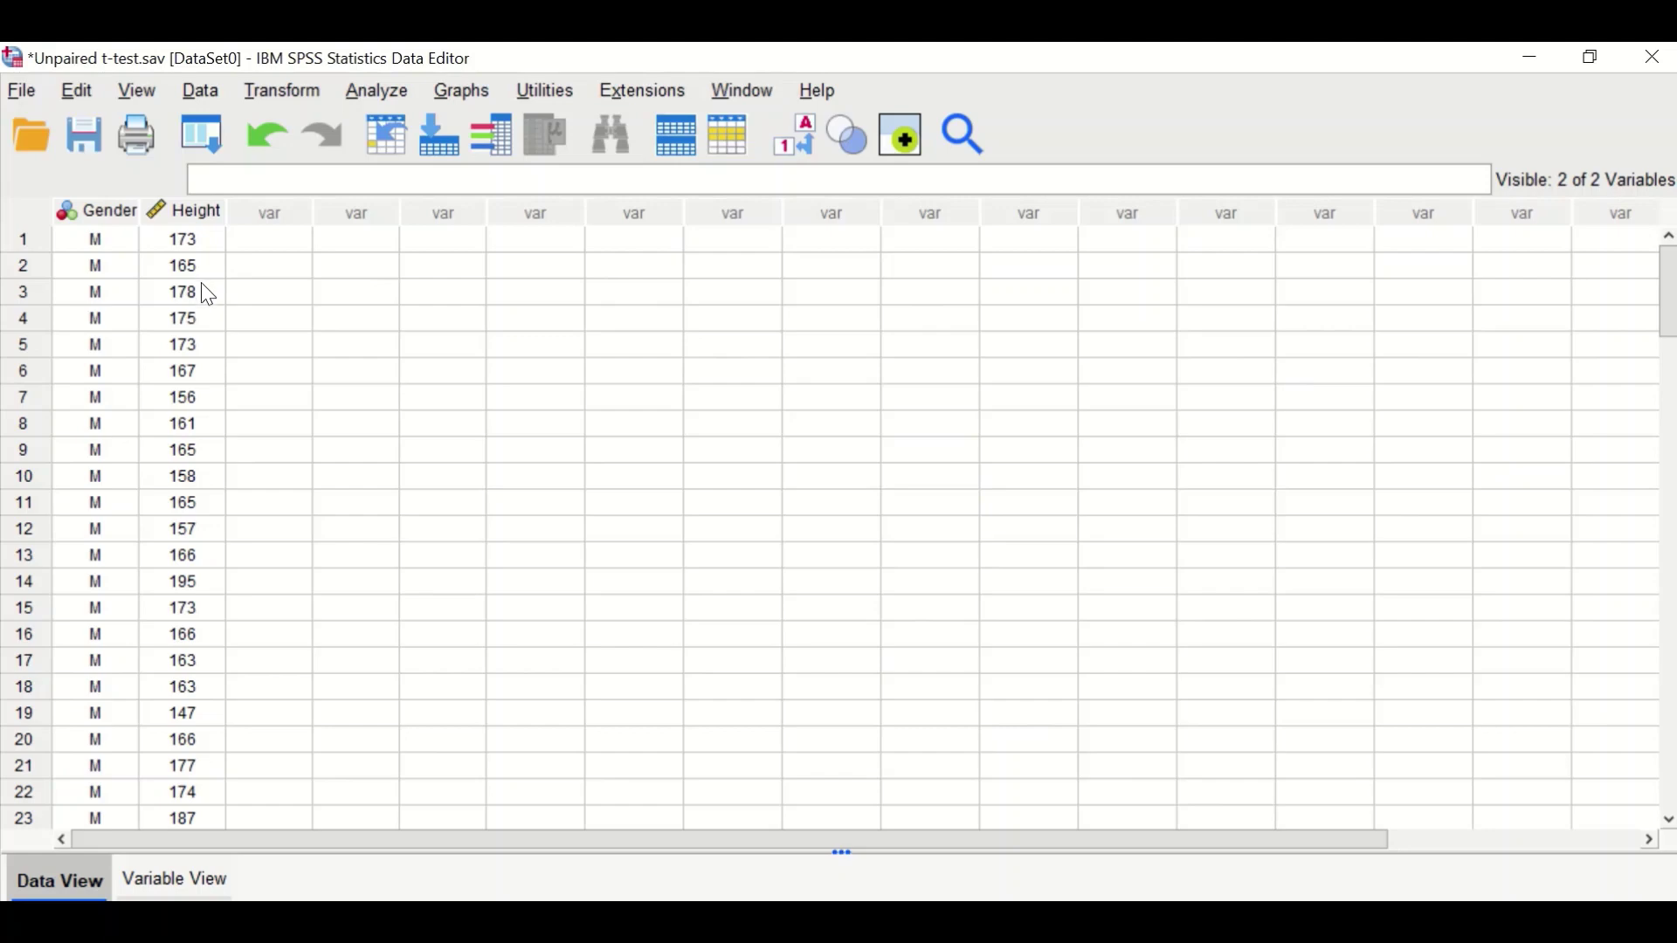
pyautogui.click(177, 878)
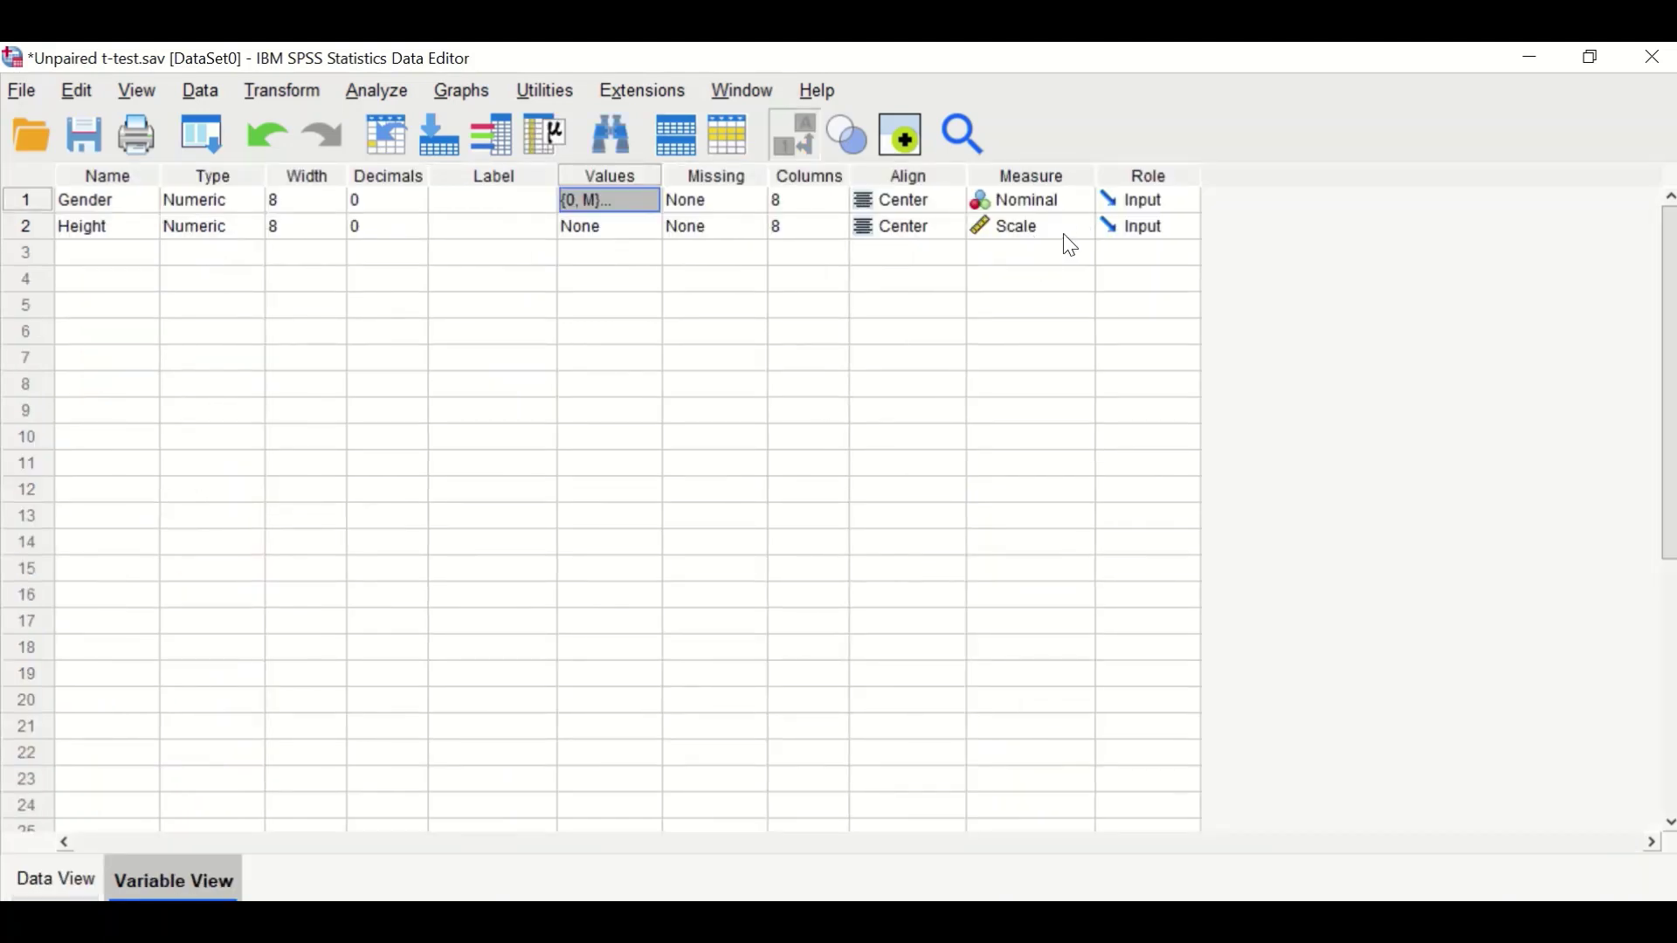
pyautogui.click(61, 877)
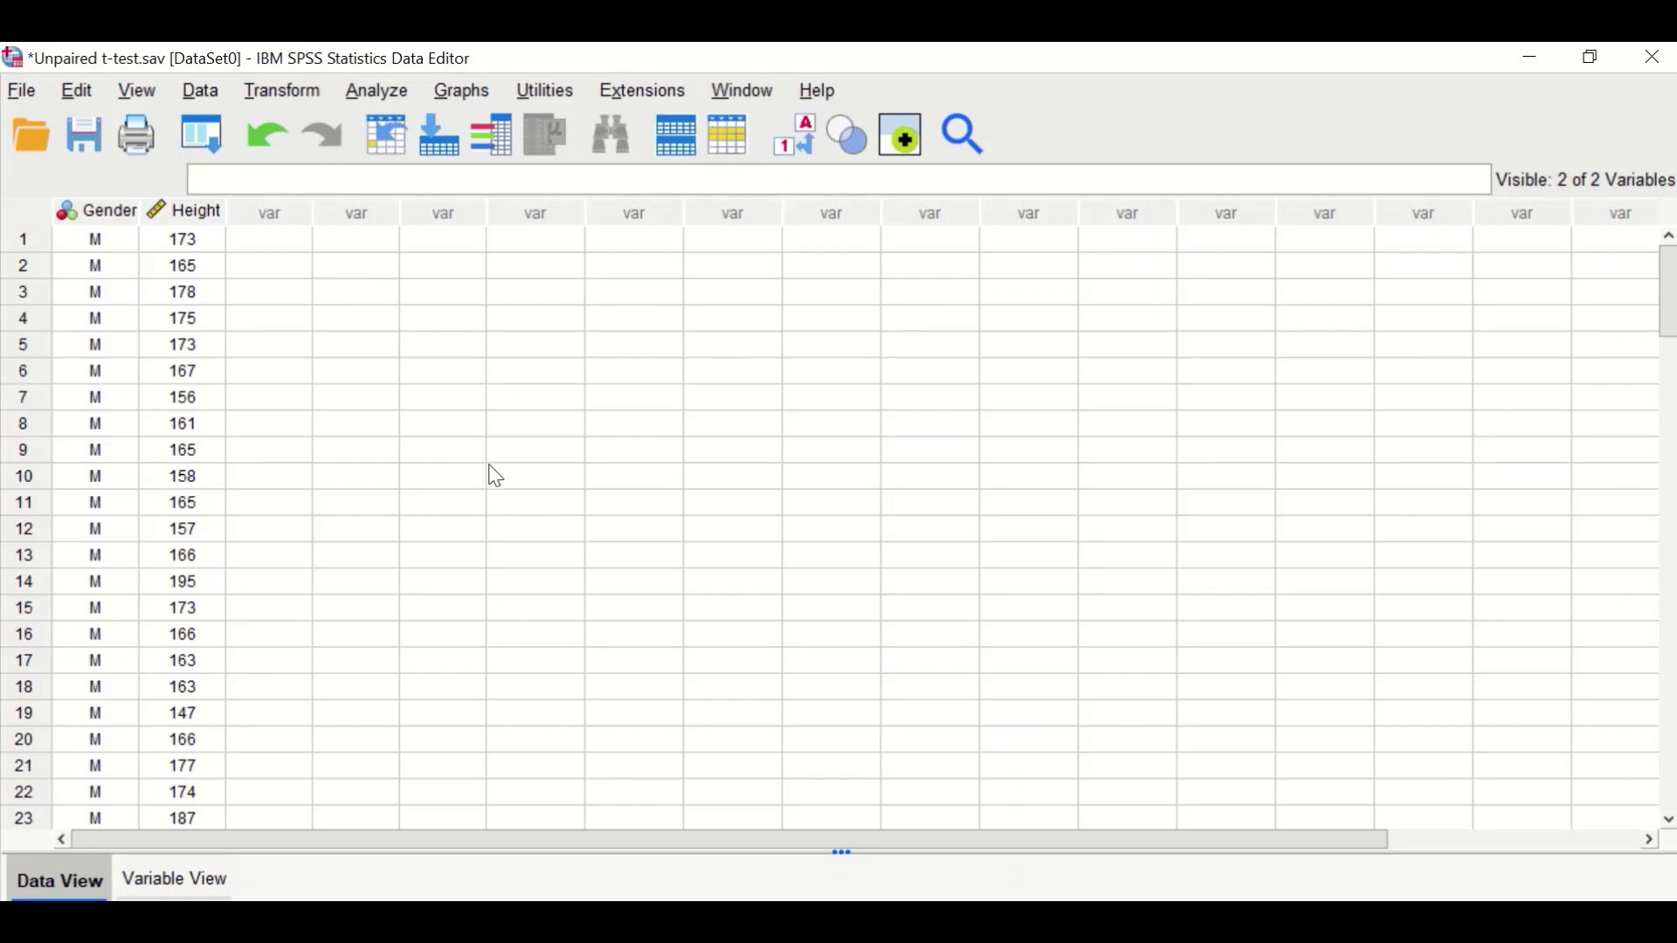
# Step: Set up an independent-samples t test with Height as the test variable and Gender as the grouping variable
pyautogui.click(363, 91)
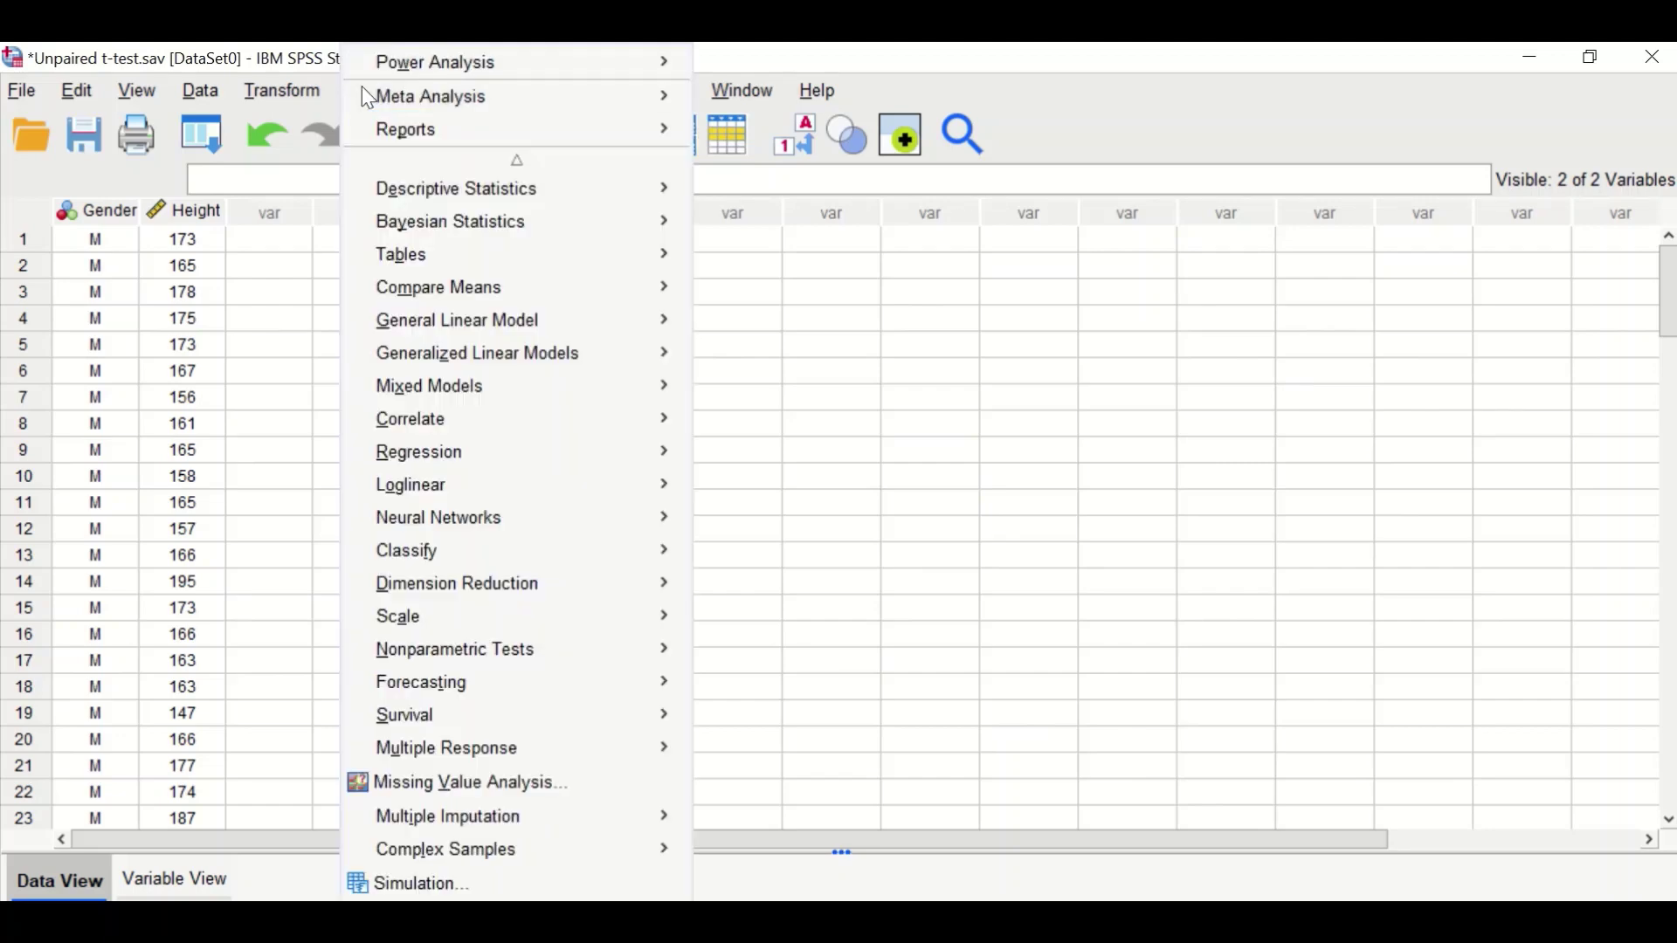
pyautogui.moveTo(371, 140)
pyautogui.moveTo(424, 300)
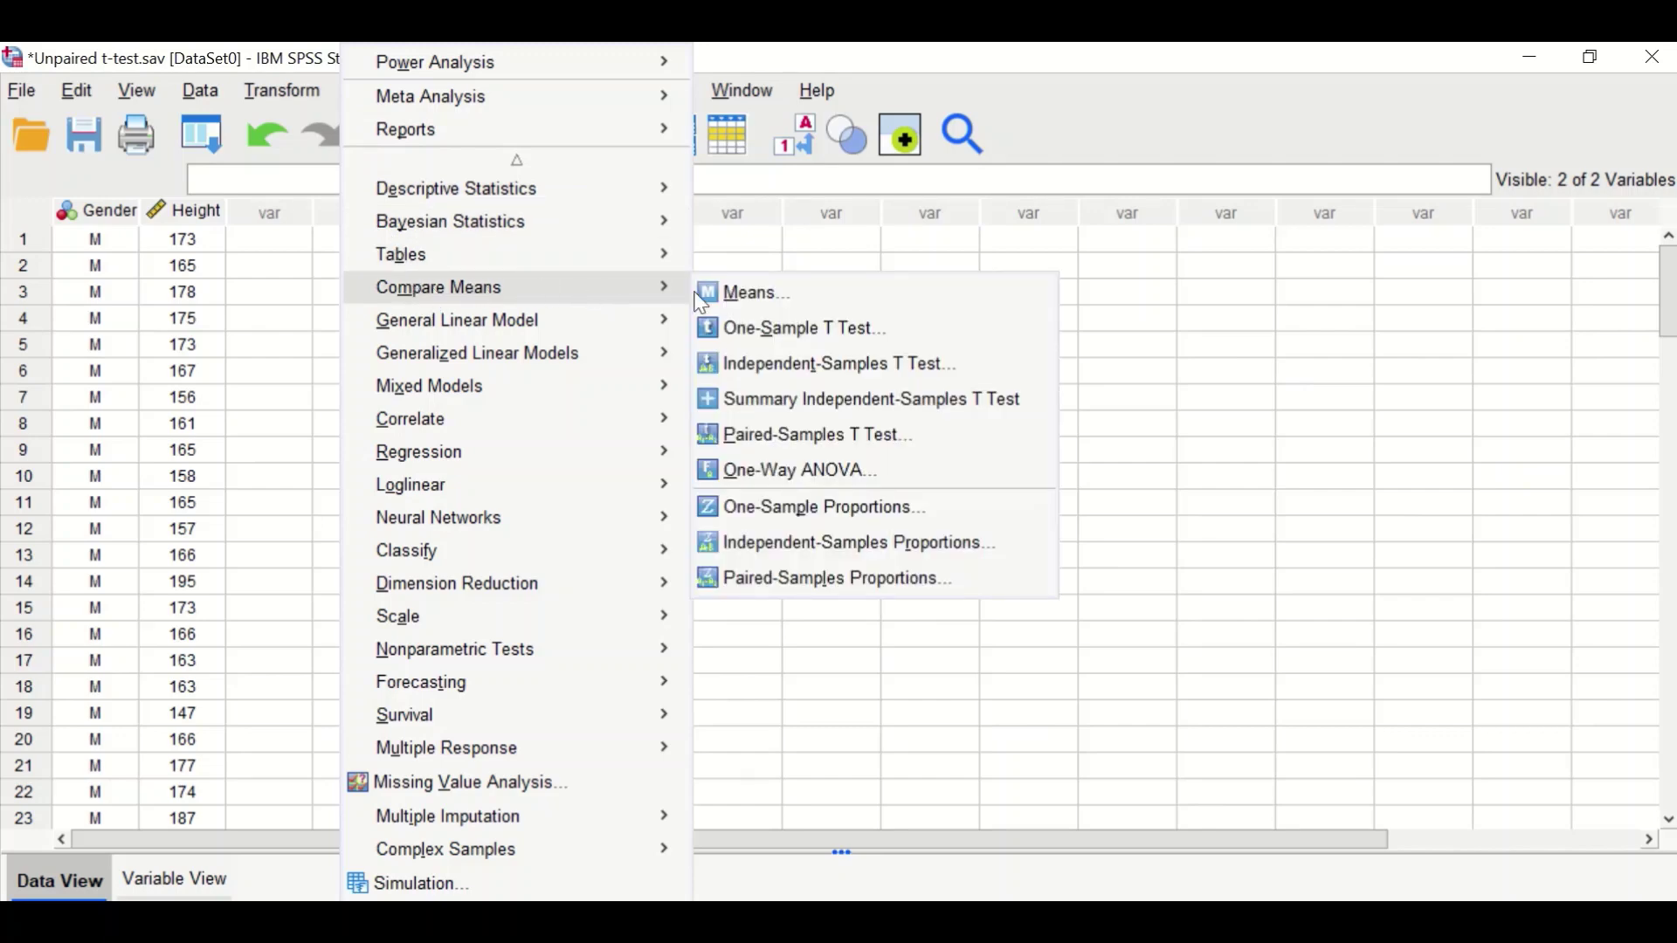
pyautogui.click(829, 374)
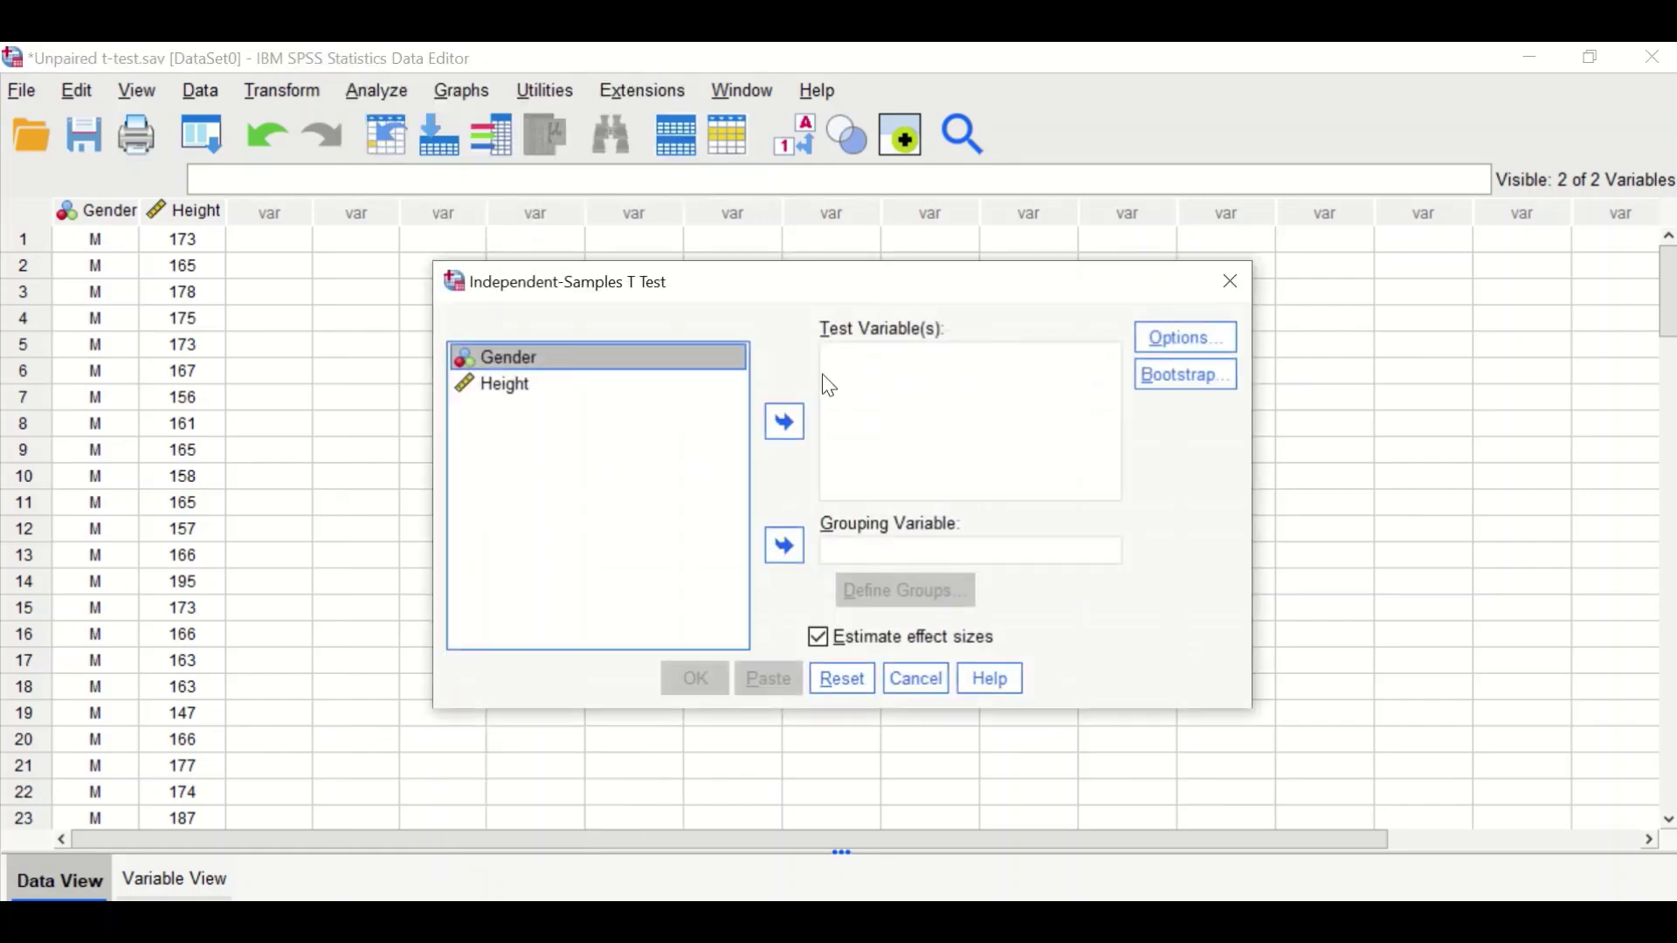
pyautogui.moveTo(943, 281); pyautogui.dragTo(762, 249)
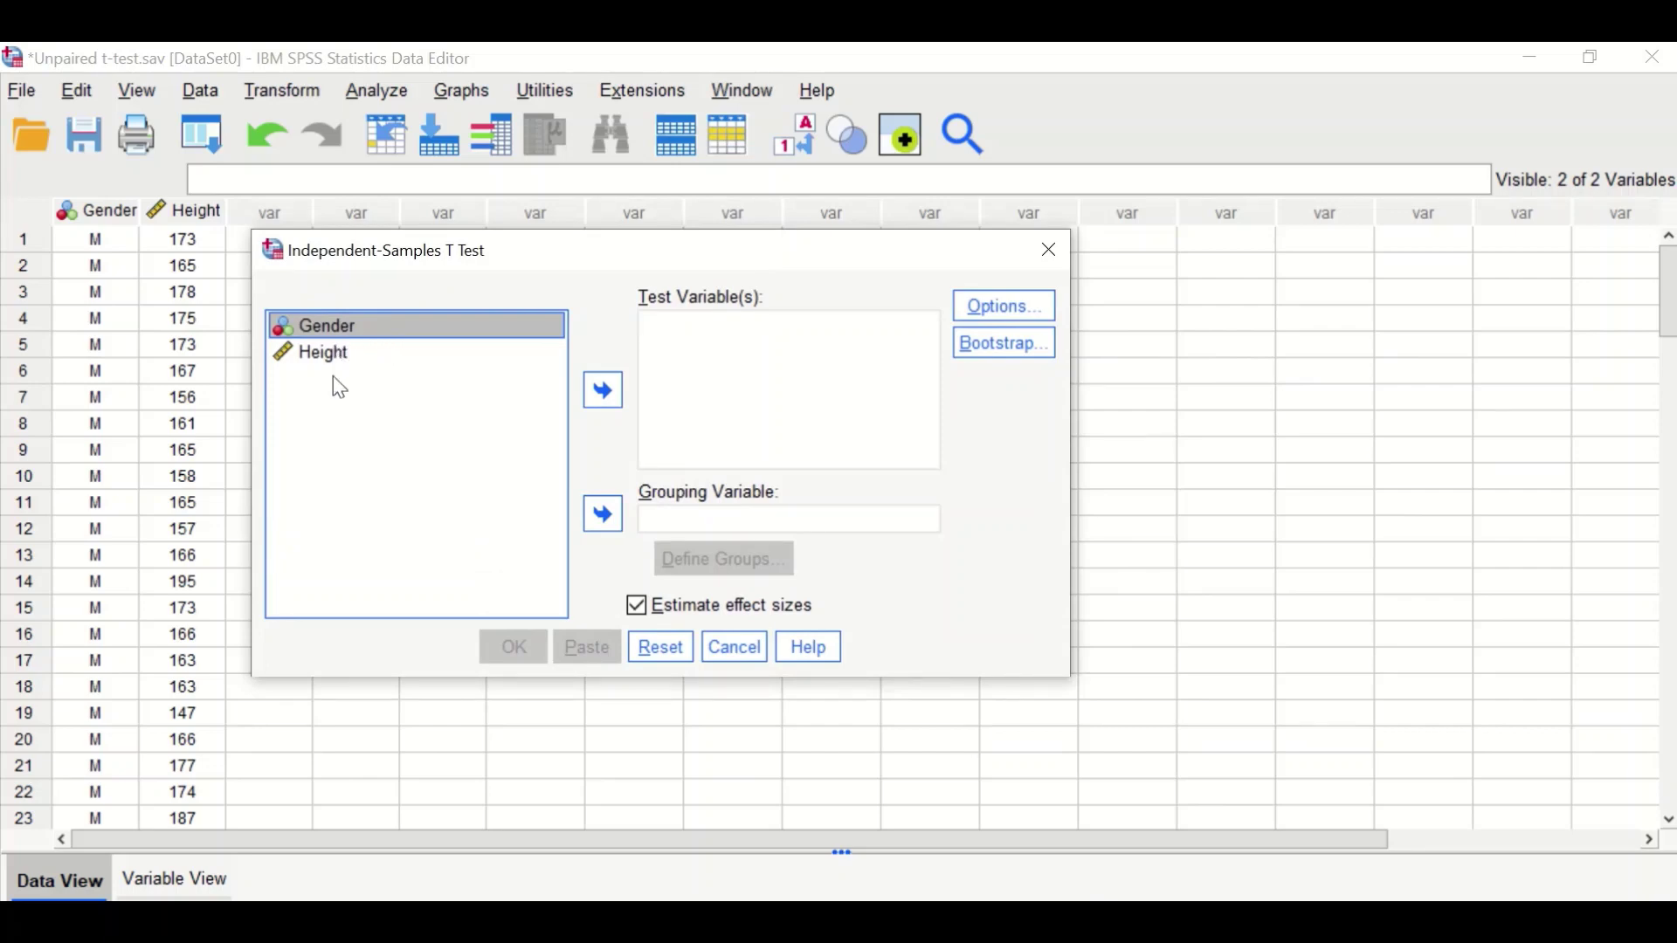
pyautogui.moveTo(321, 359); pyautogui.dragTo(712, 365)
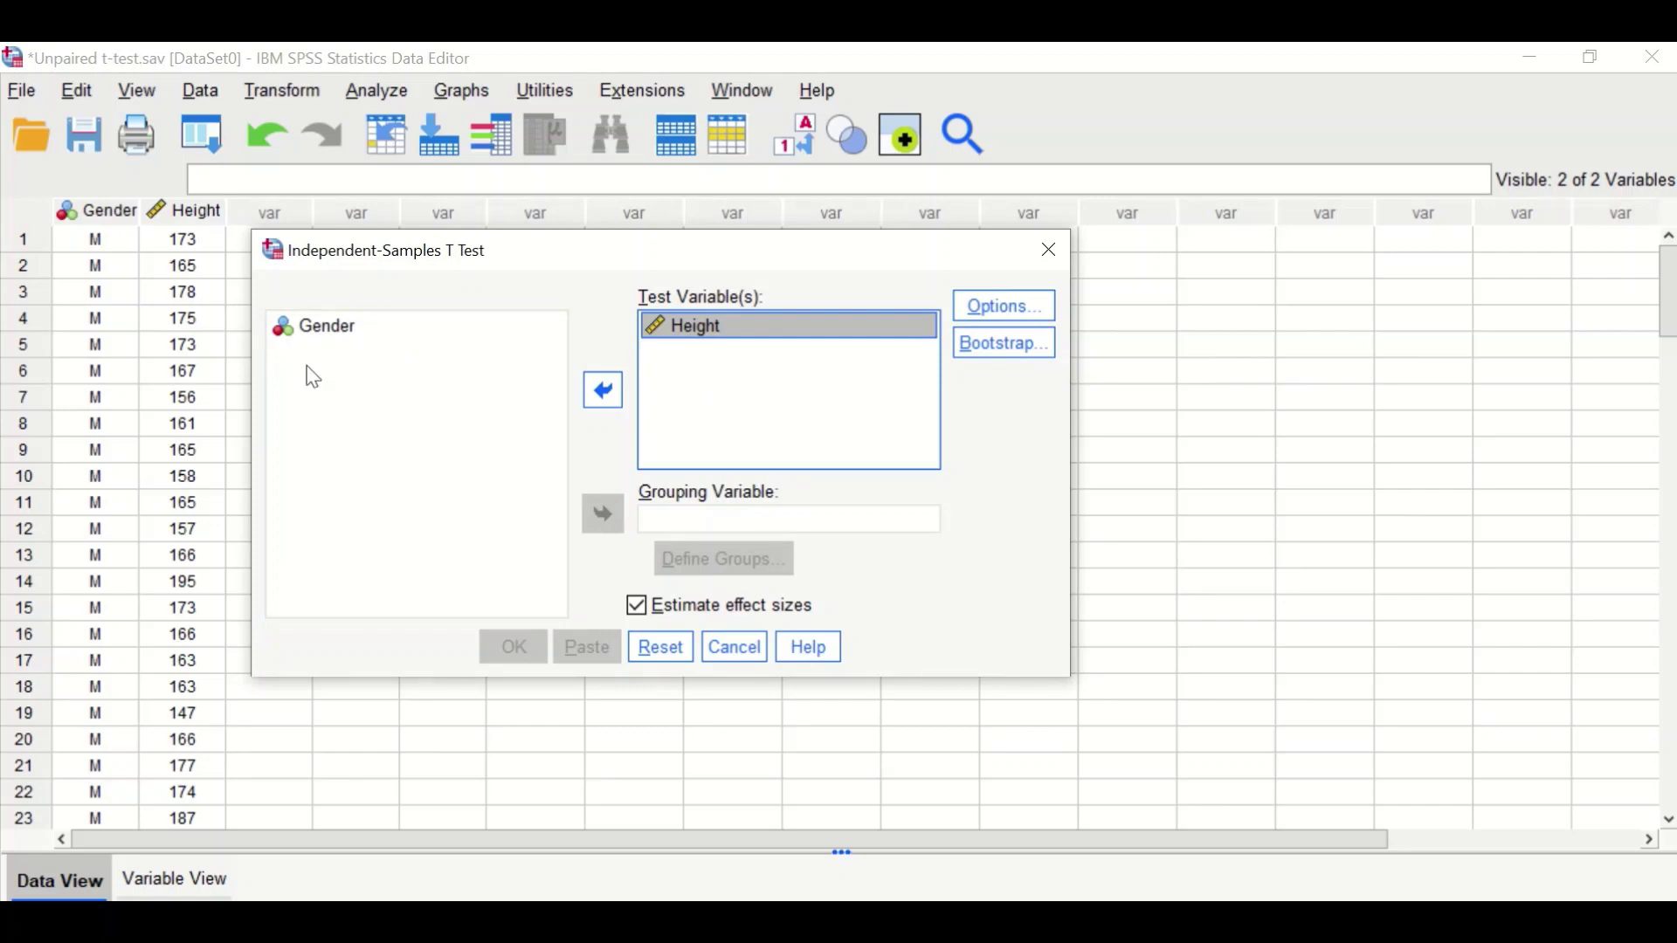
pyautogui.moveTo(314, 328); pyautogui.dragTo(614, 523)
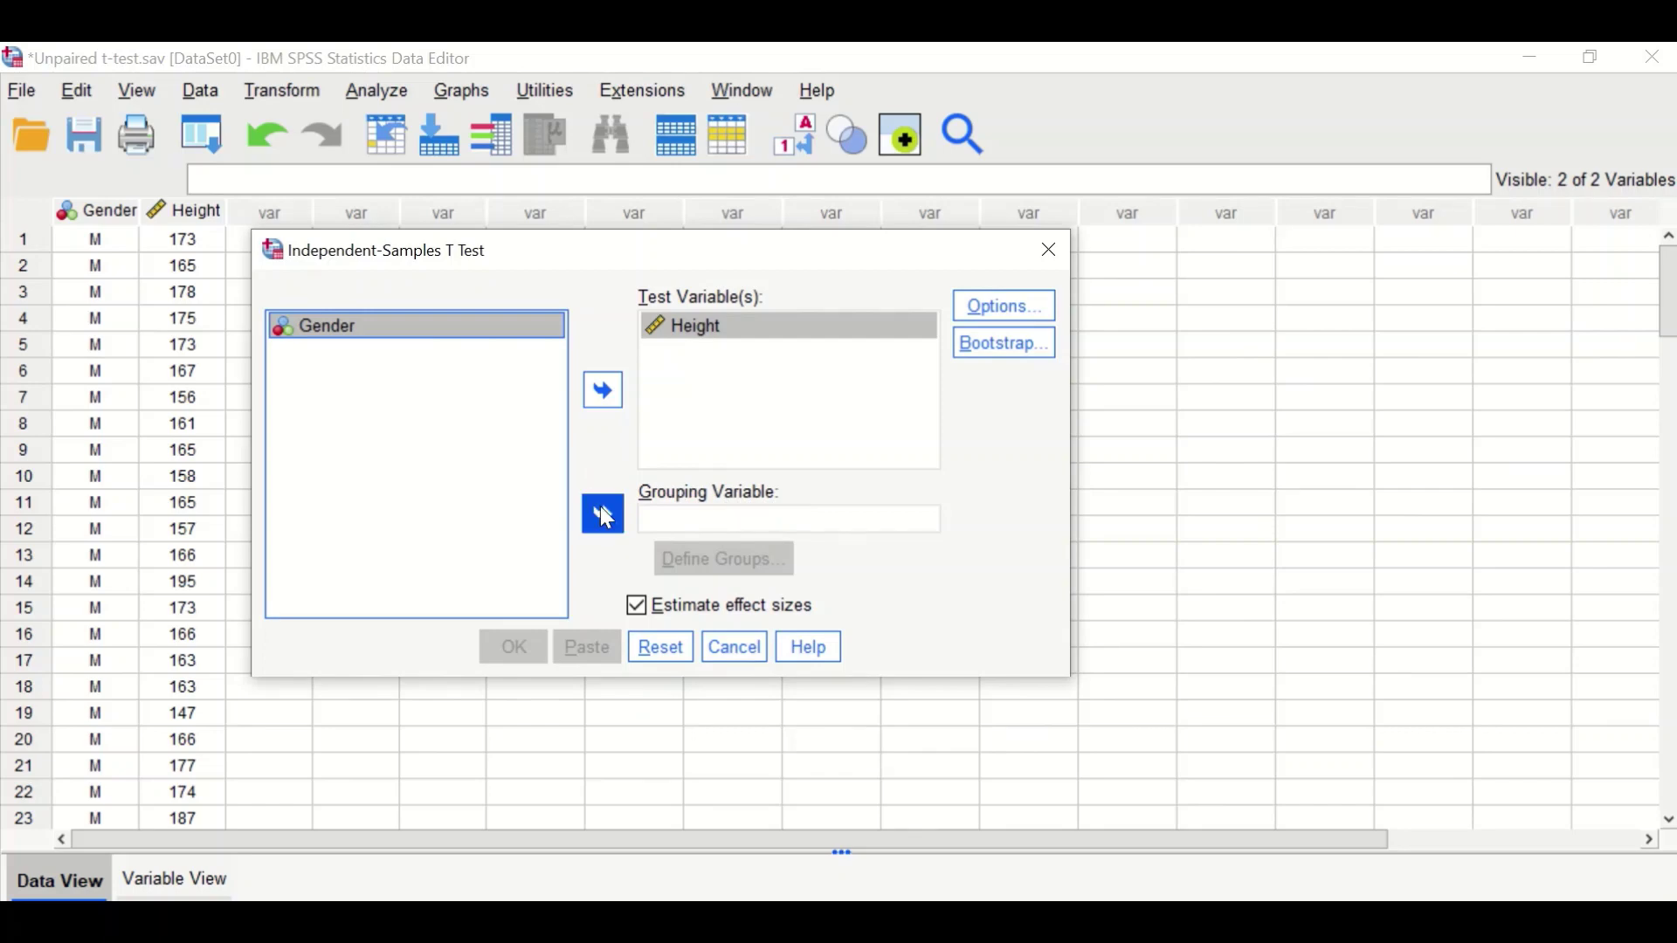
pyautogui.click(603, 513)
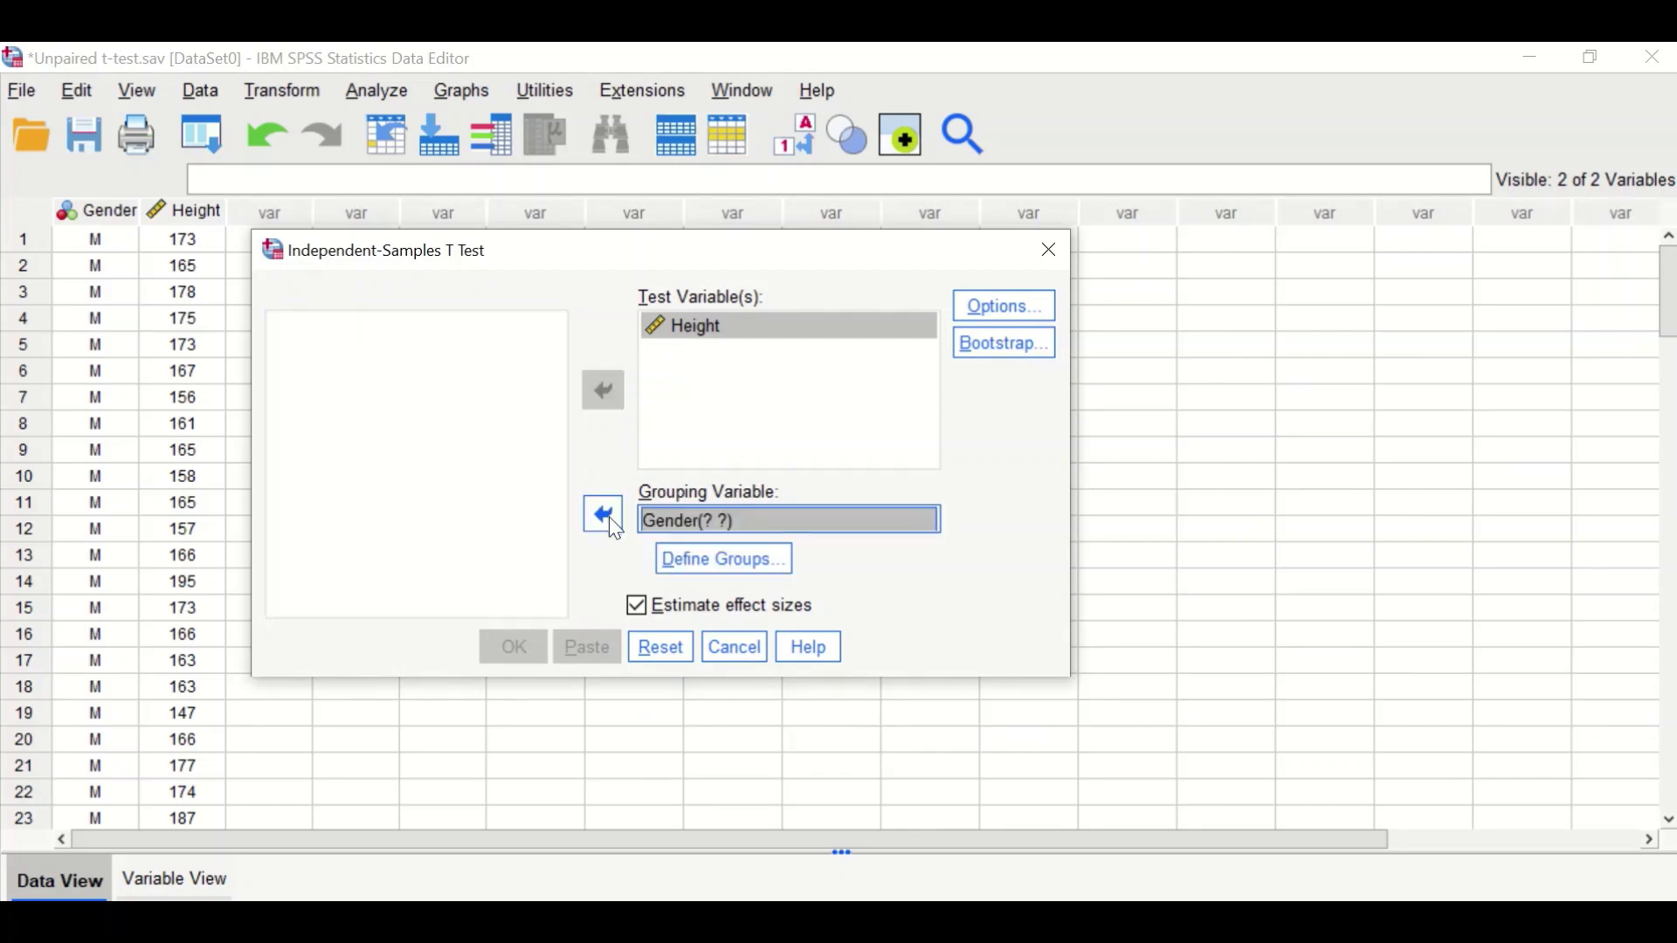
# Step: Define the Gender groups by specified values, with Group 1 as 0 and Group 2 as 1
pyautogui.click(704, 563)
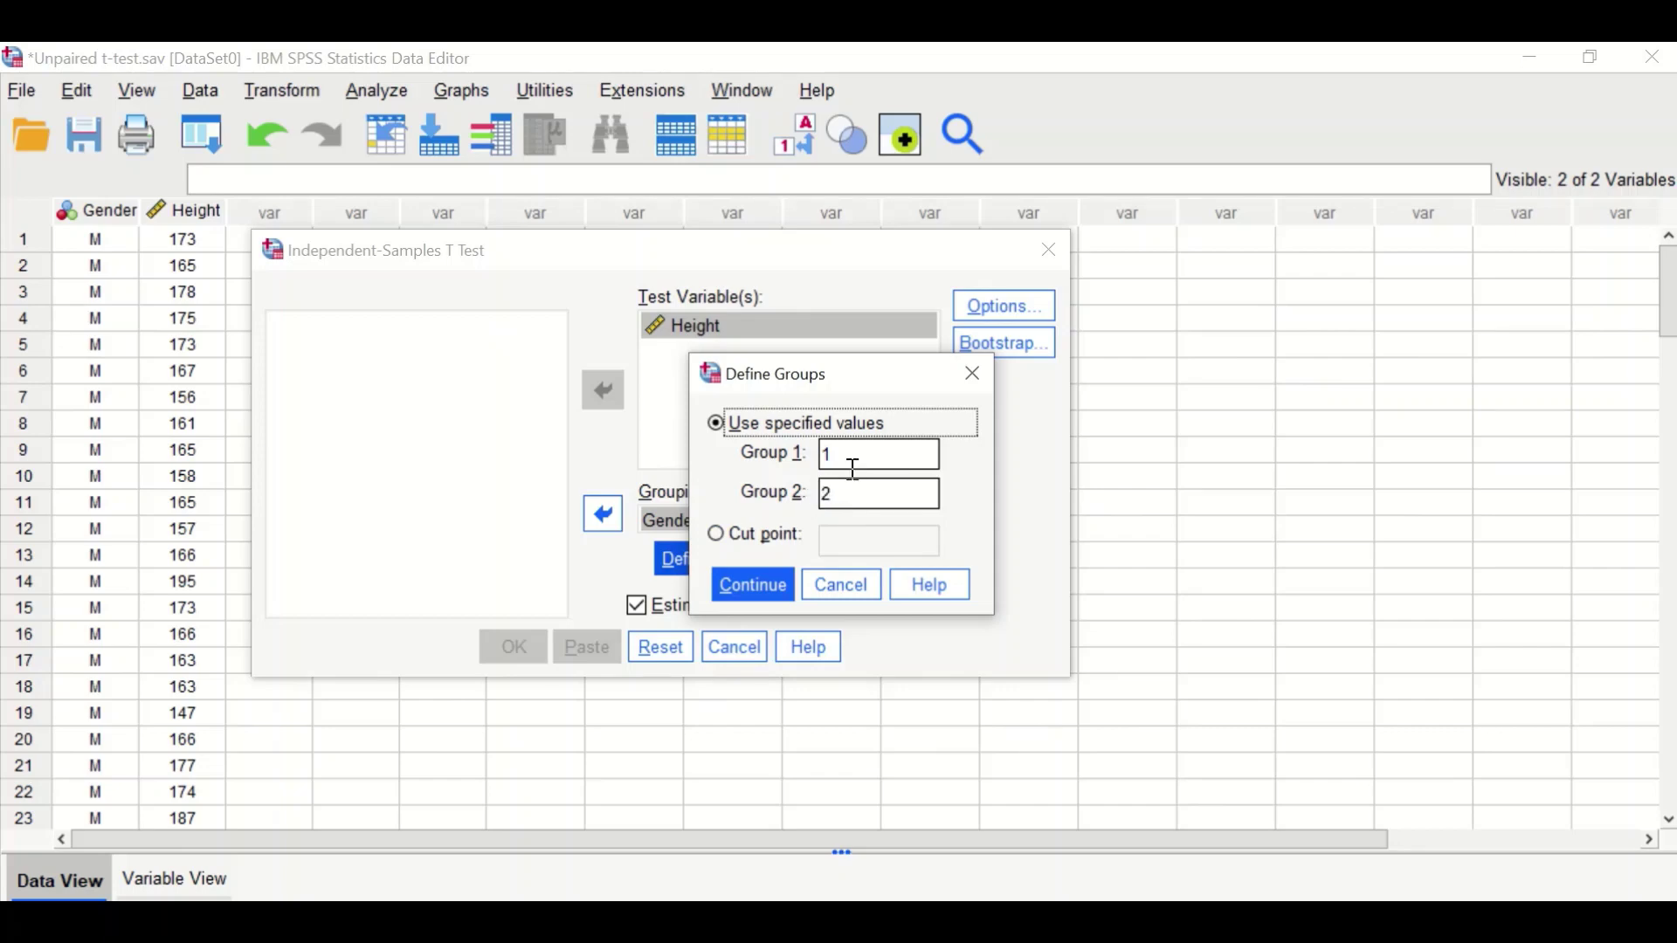
pyautogui.press('Tab')
pyautogui.write('0')
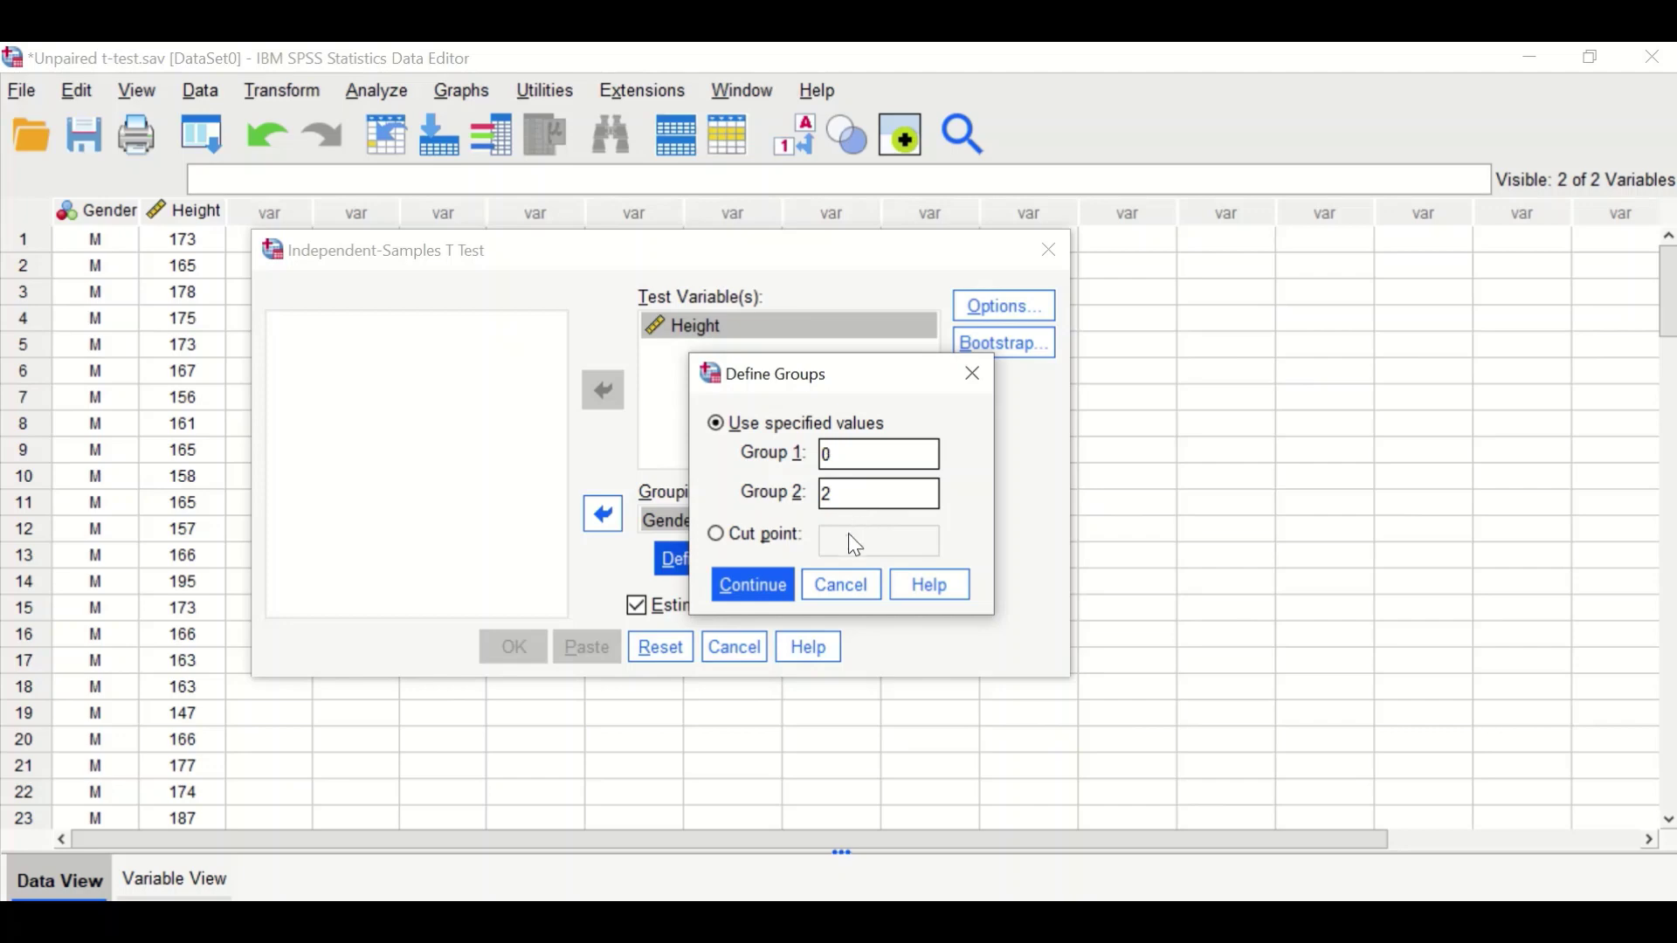
pyautogui.doubleClick(829, 493)
pyautogui.write('1')
pyautogui.click(753, 584)
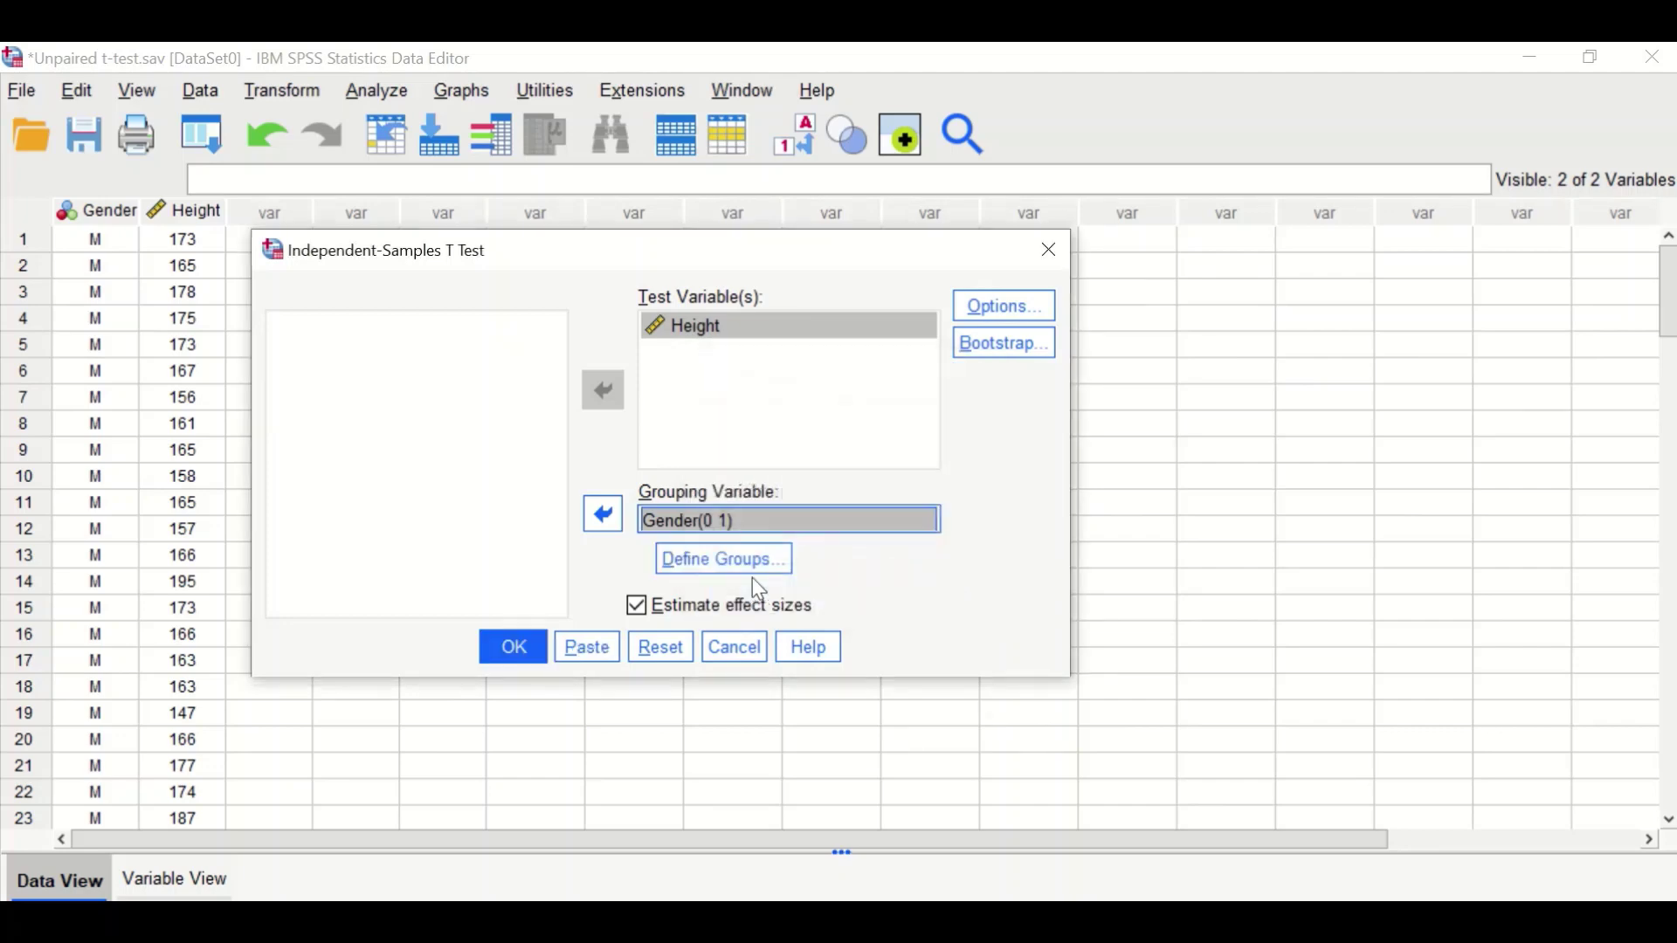
# Step: Accept the 95% confidence interval and analysis-by-analysis exclusion of missing cases, and run the independent-samples t test
pyautogui.click(994, 311)
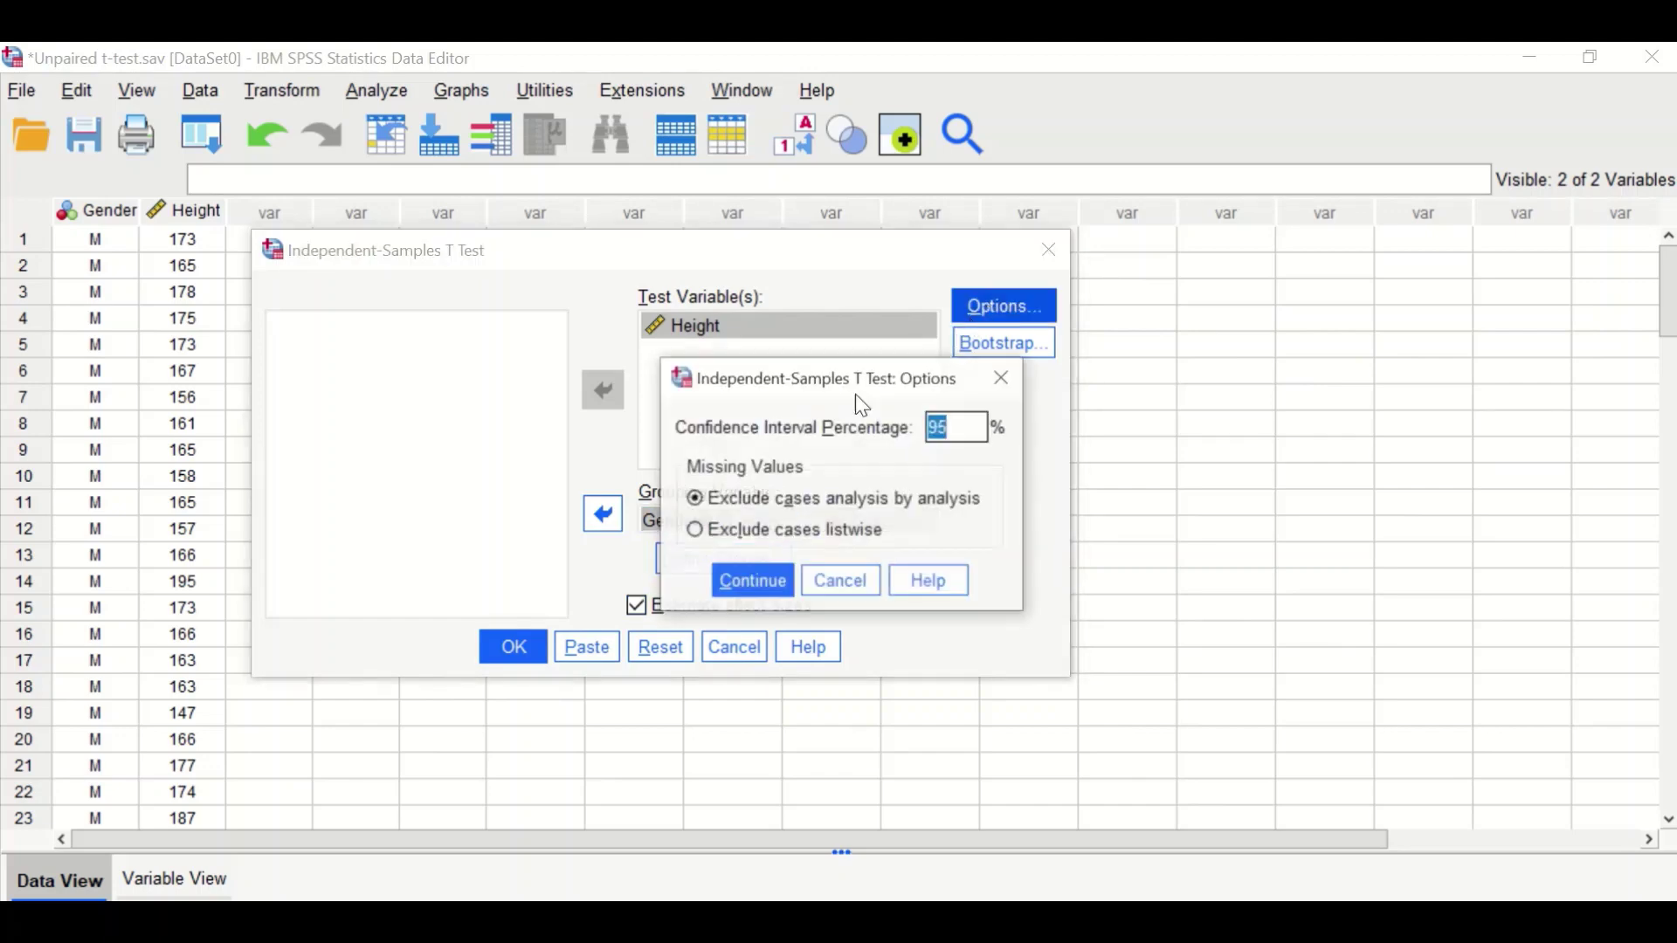
pyautogui.click(751, 587)
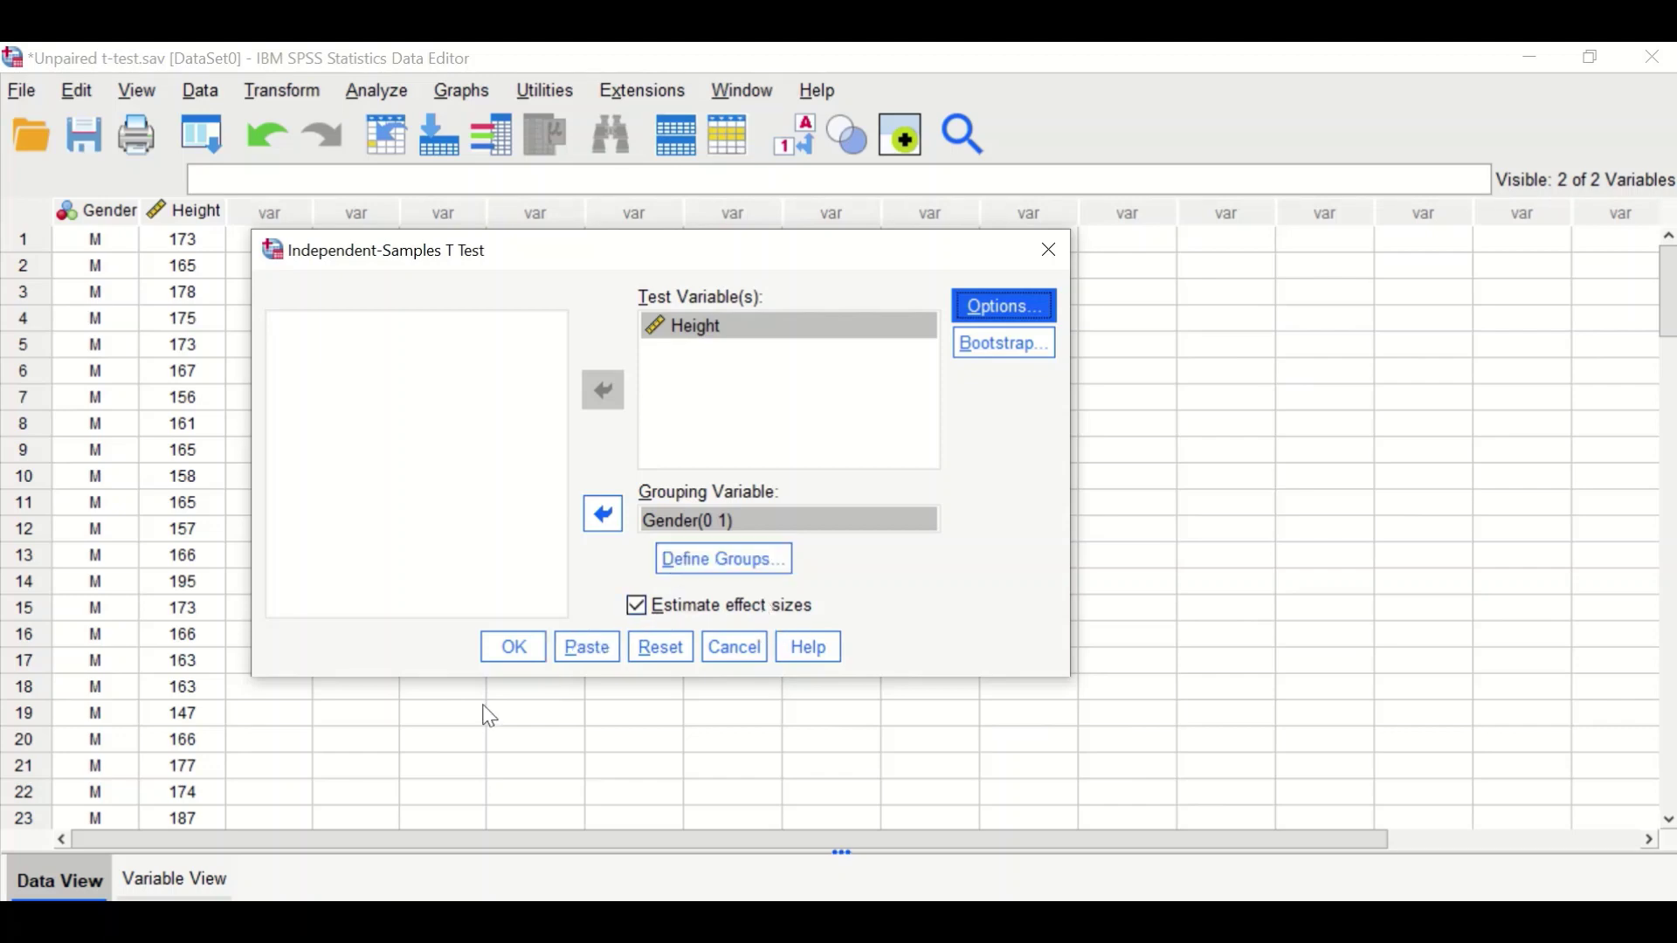
pyautogui.click(504, 650)
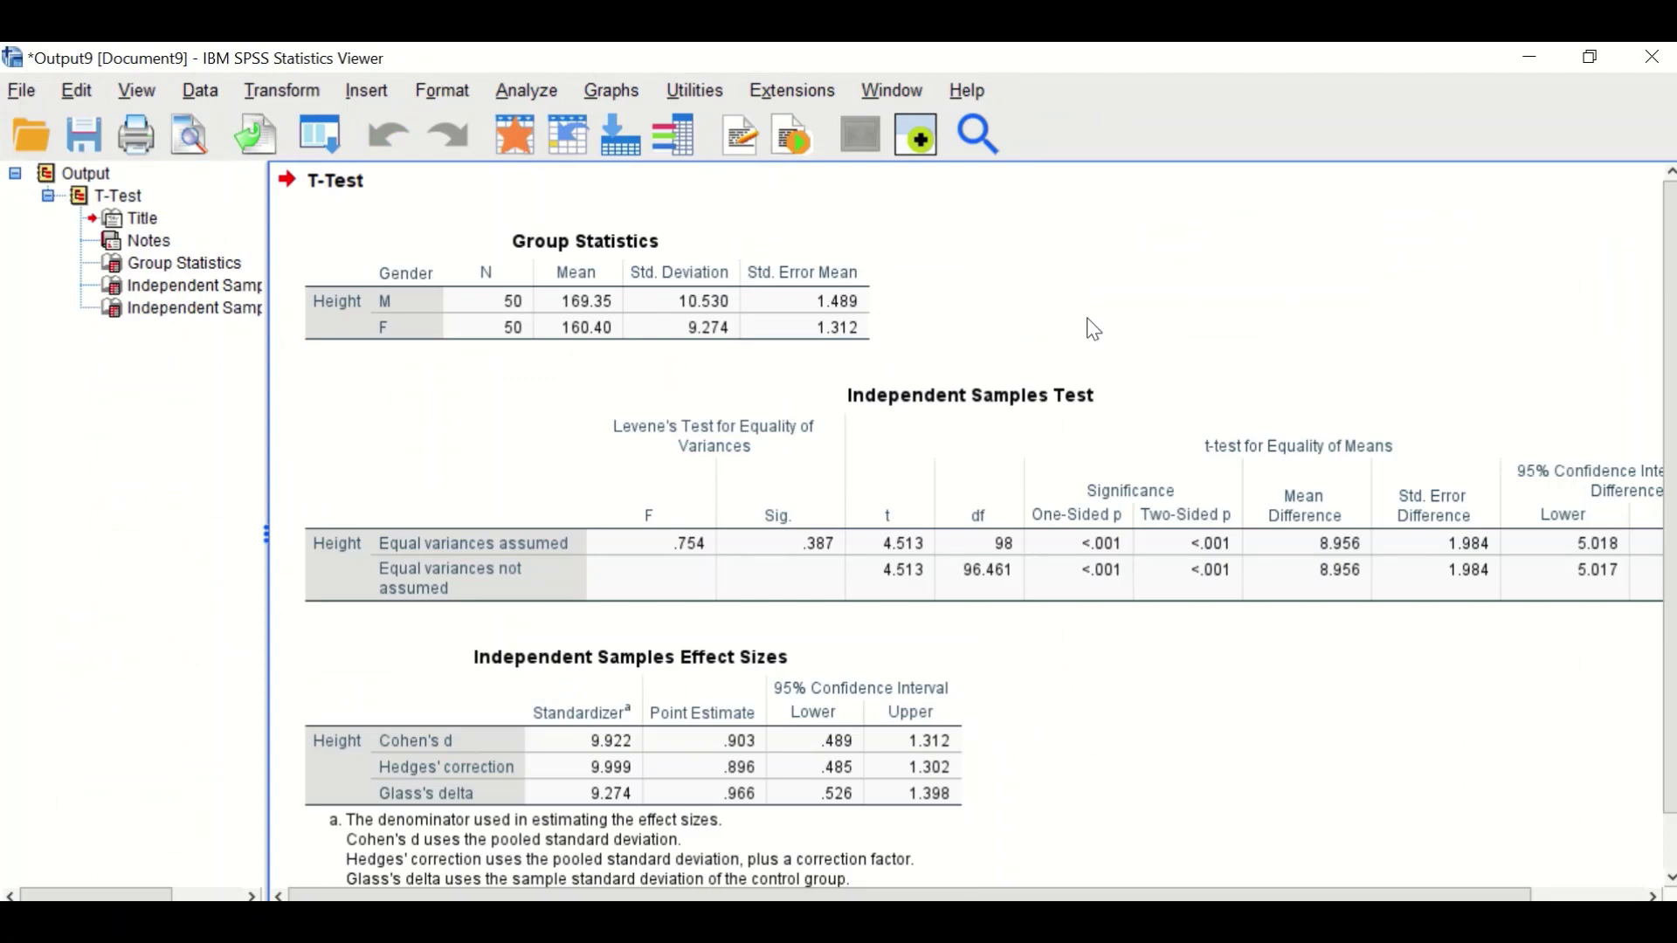
# Step: Examine the Group Statistics table for the N, mean, standard deviation and standard error of Height in each Gender group
pyautogui.click(801, 253)
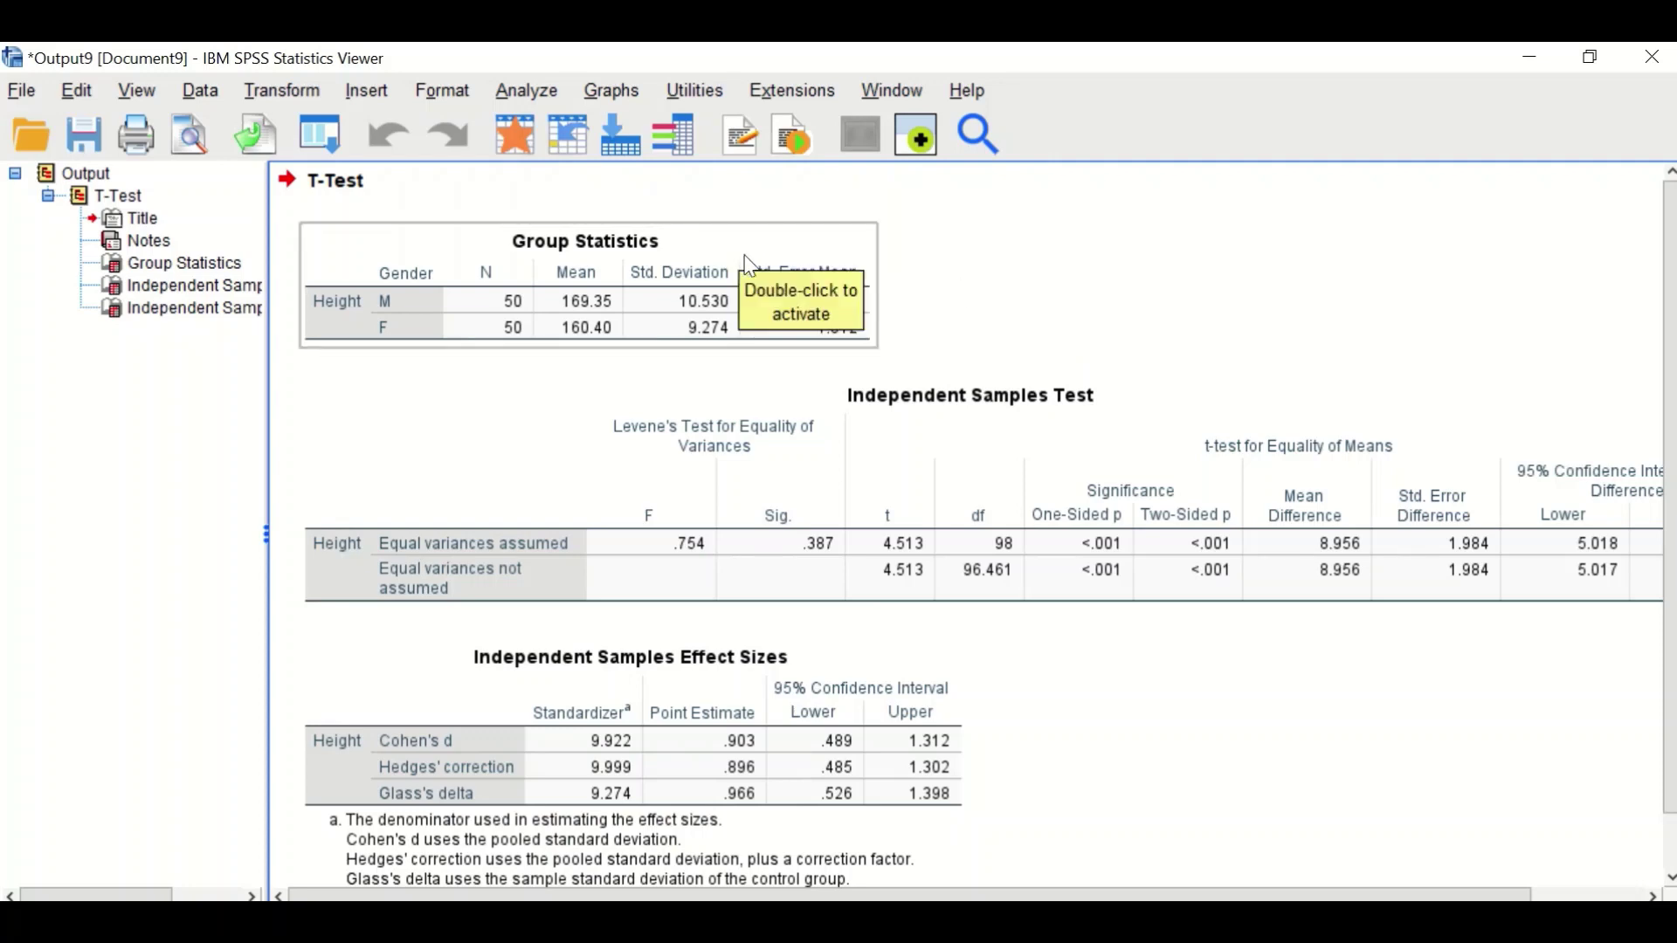
pyautogui.click(928, 262)
pyautogui.click(856, 305)
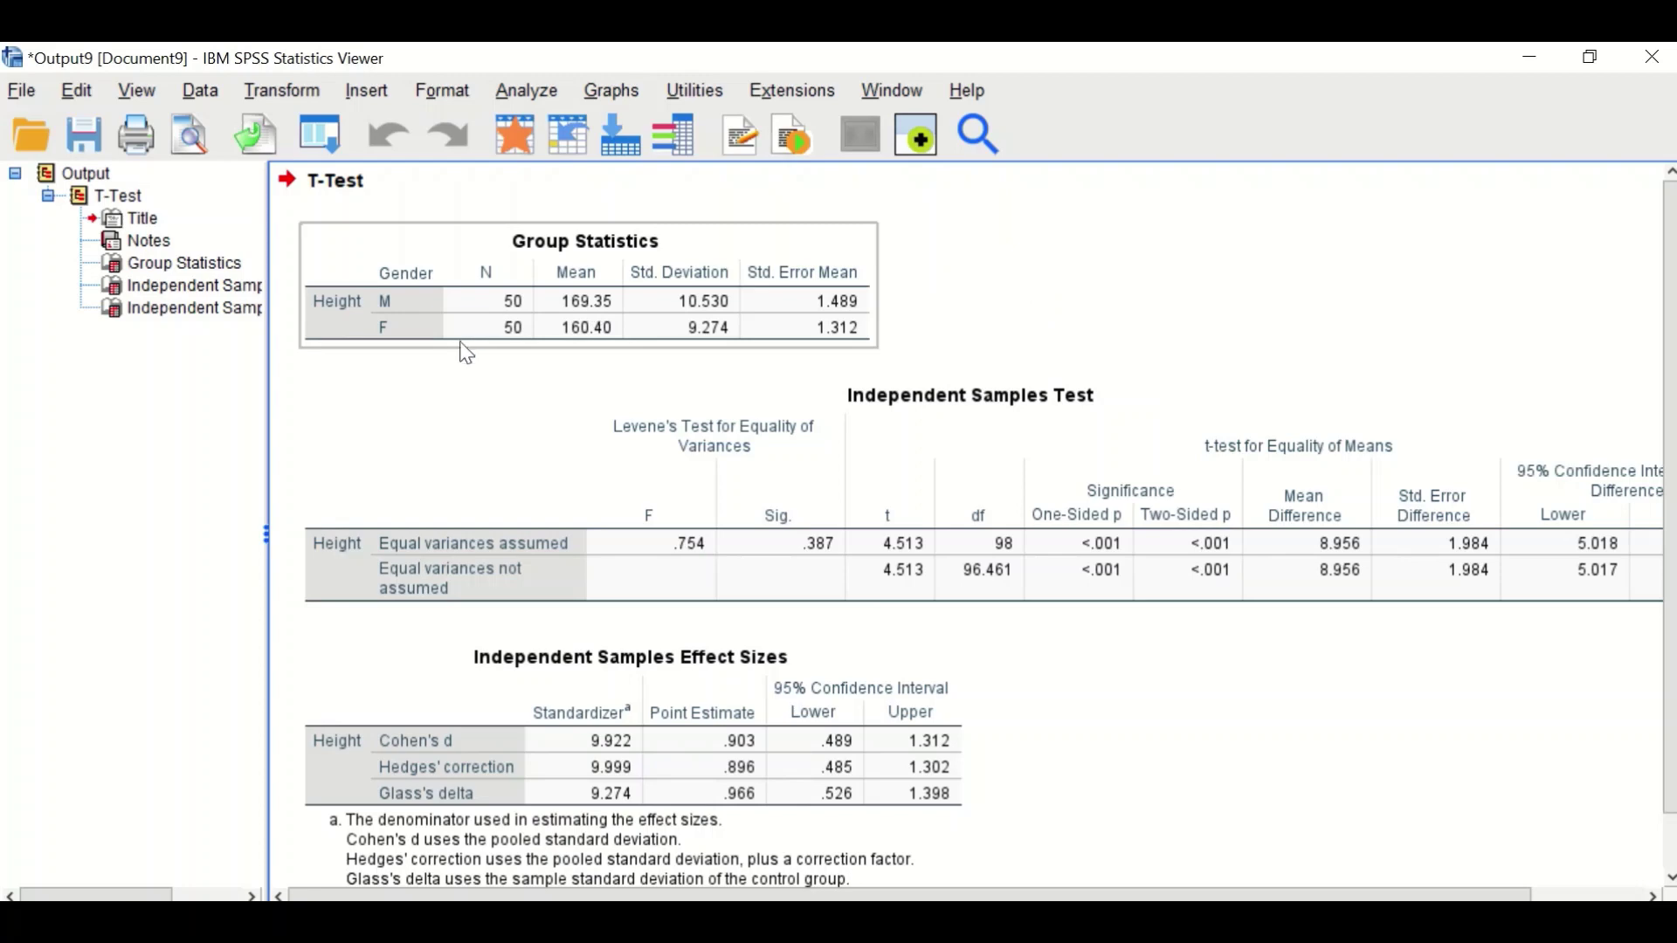
pyautogui.click(411, 400)
pyautogui.click(411, 273)
pyautogui.click(433, 395)
pyautogui.click(409, 323)
pyautogui.click(519, 398)
pyautogui.click(501, 348)
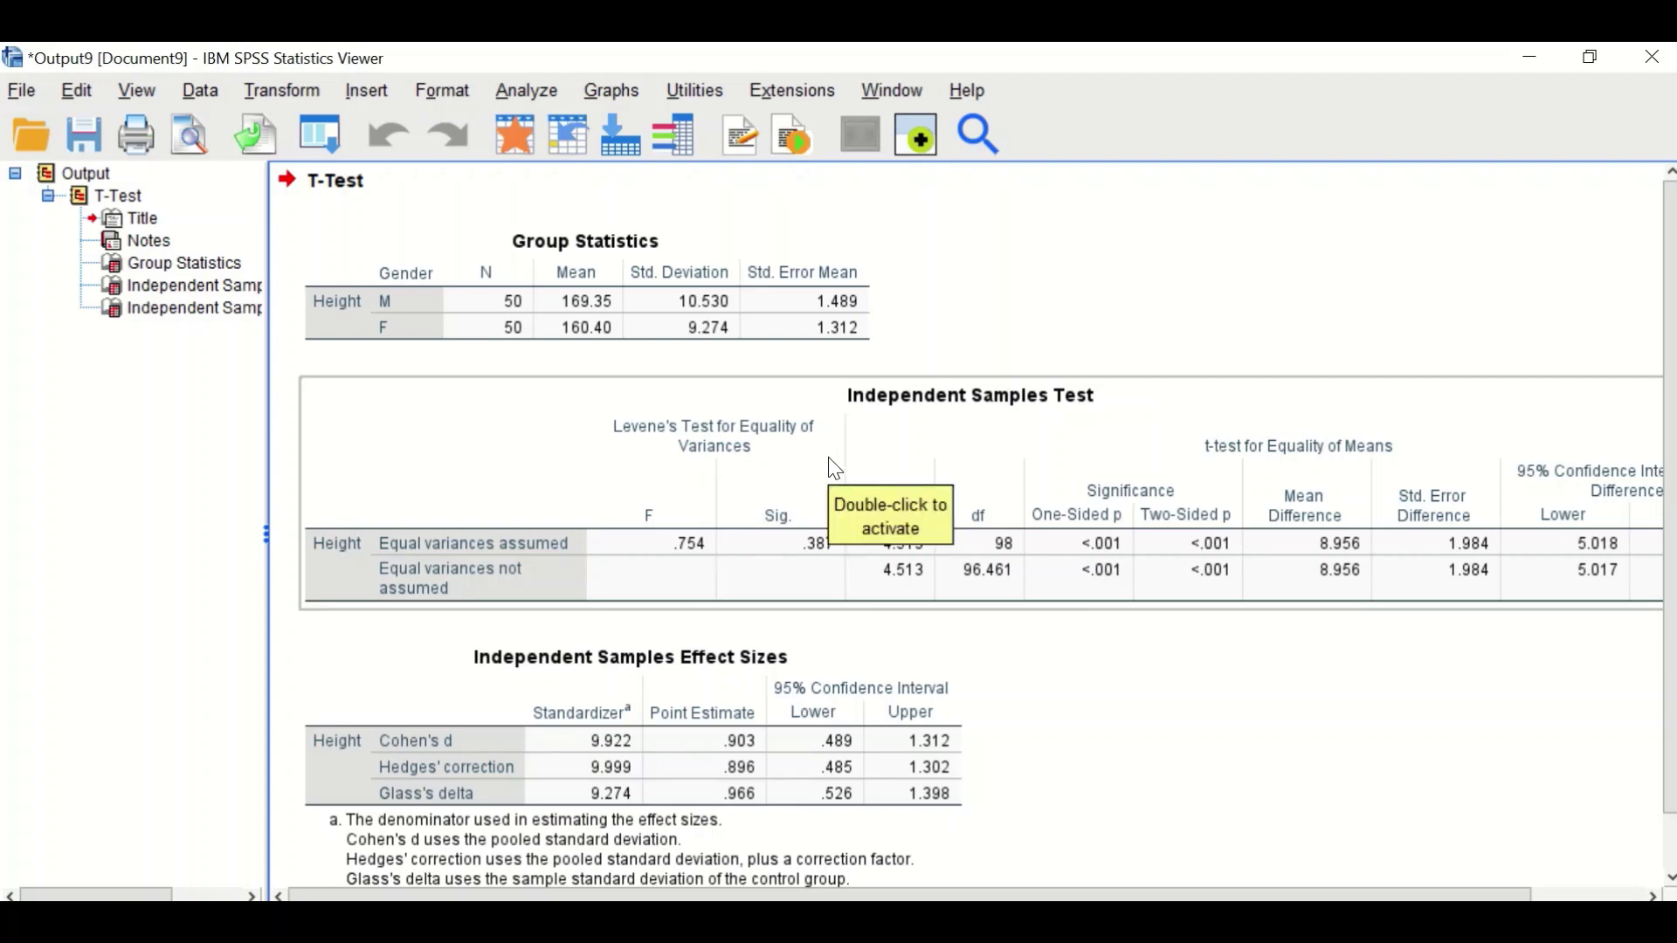
# Step: Examine Levene's test, the p values, the mean difference and its 95% confidence interval in the Independent Samples Test table
pyautogui.click(971, 337)
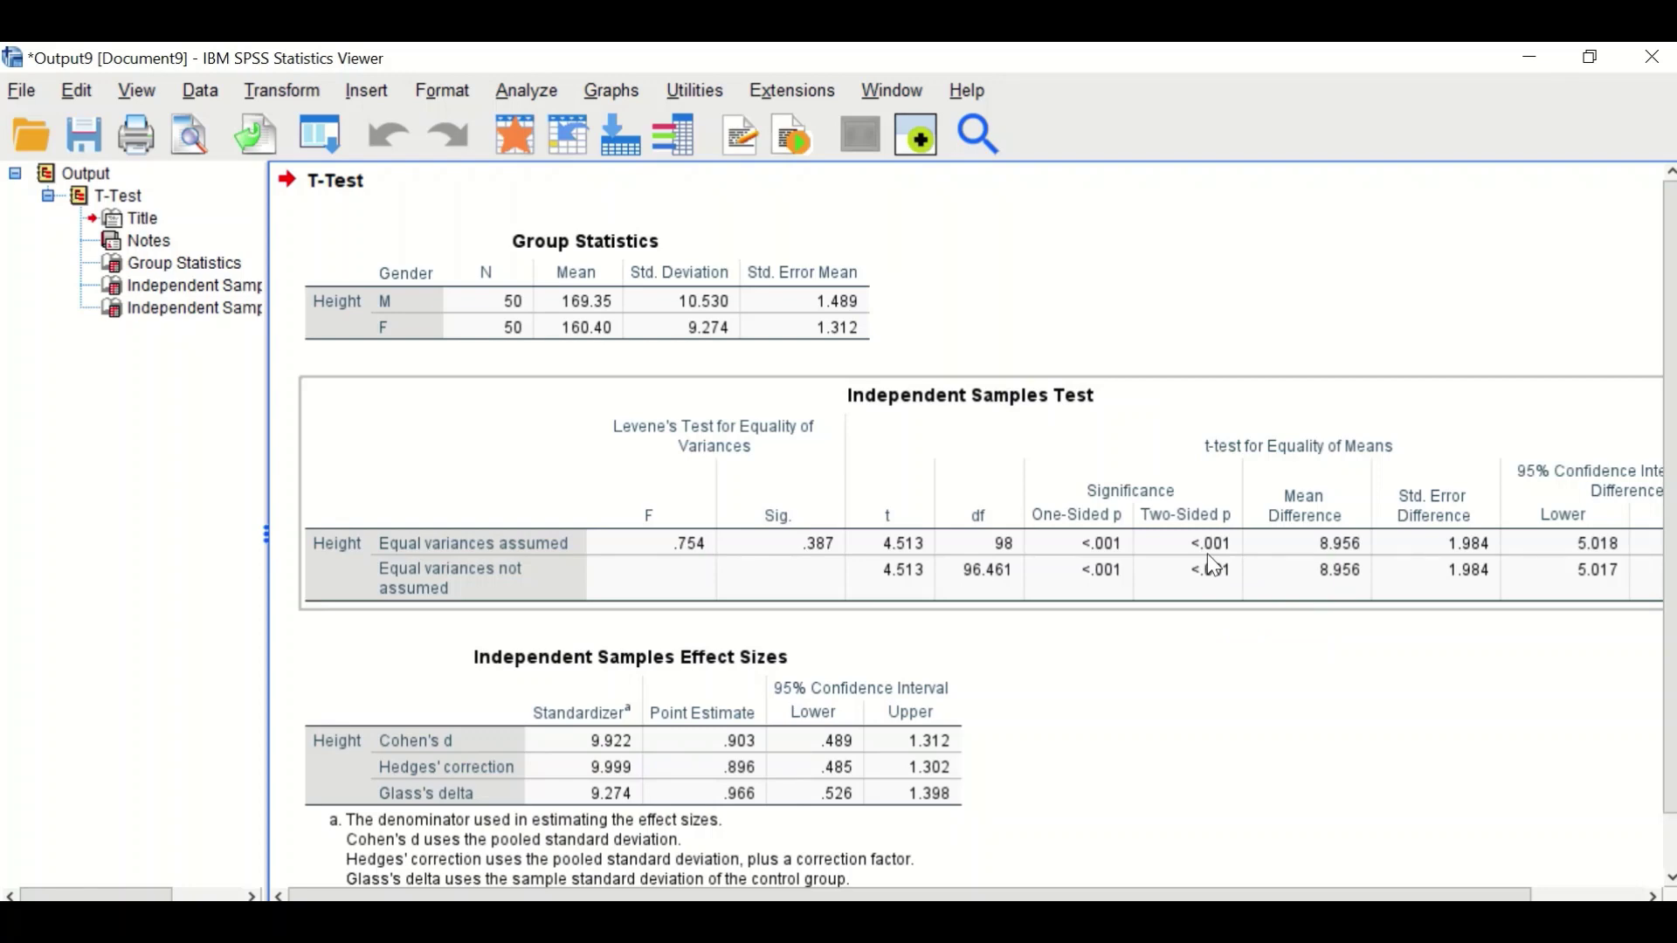
pyautogui.click(608, 324)
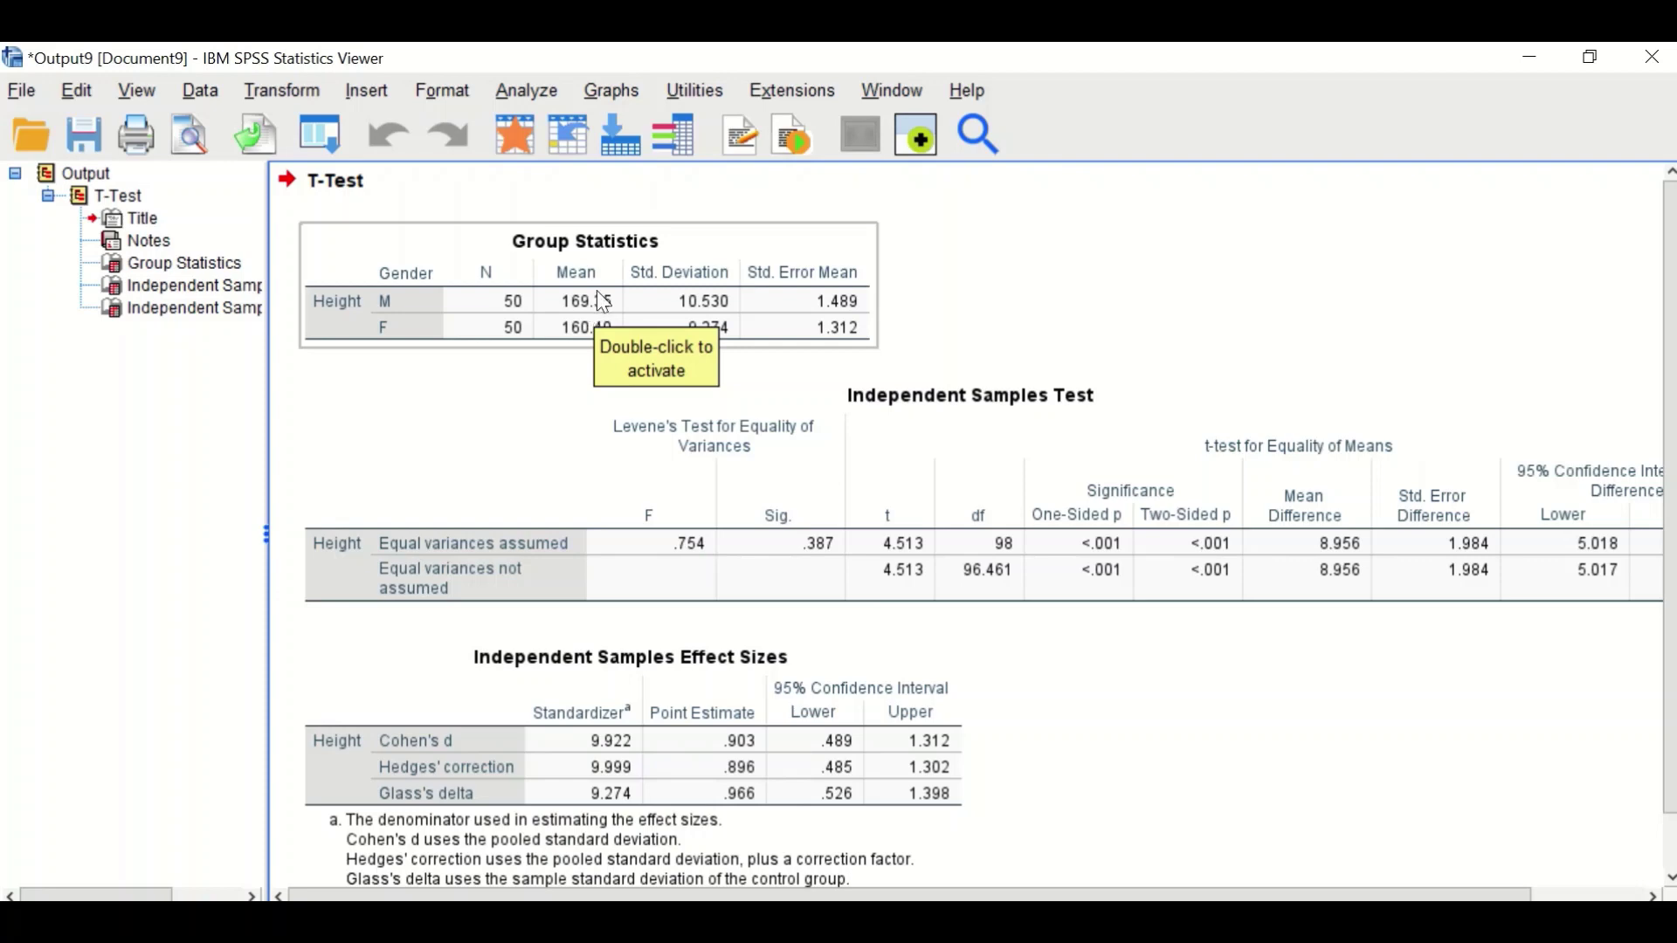
pyautogui.click(786, 389)
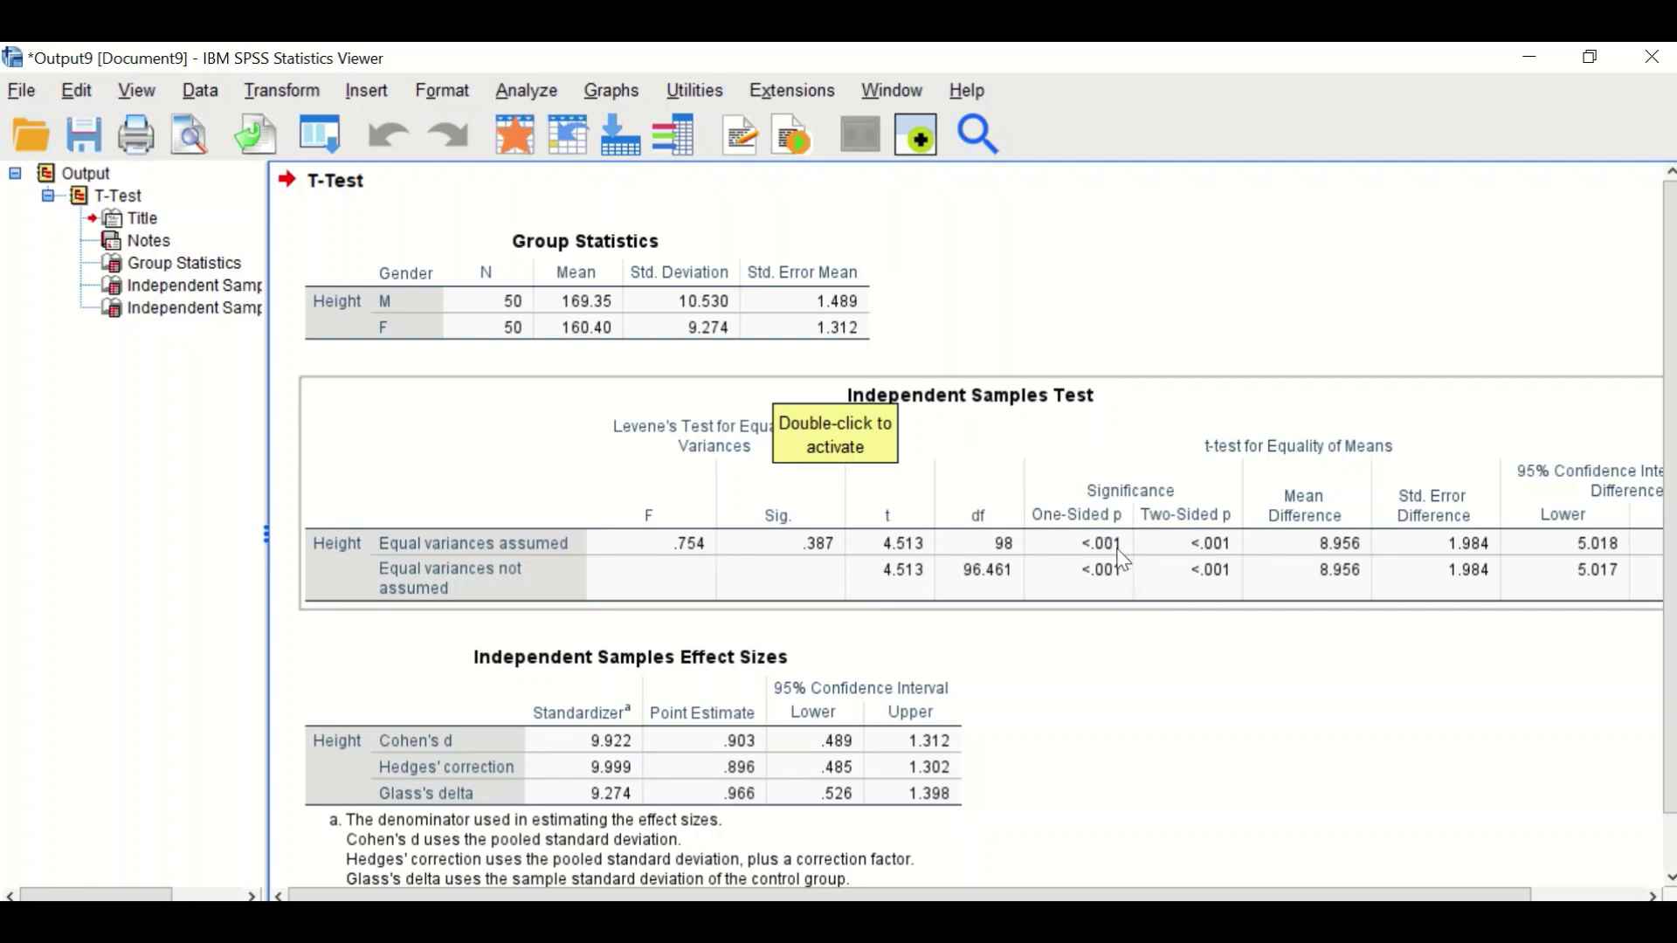
pyautogui.moveTo(1098, 891); pyautogui.dragTo(1211, 891)
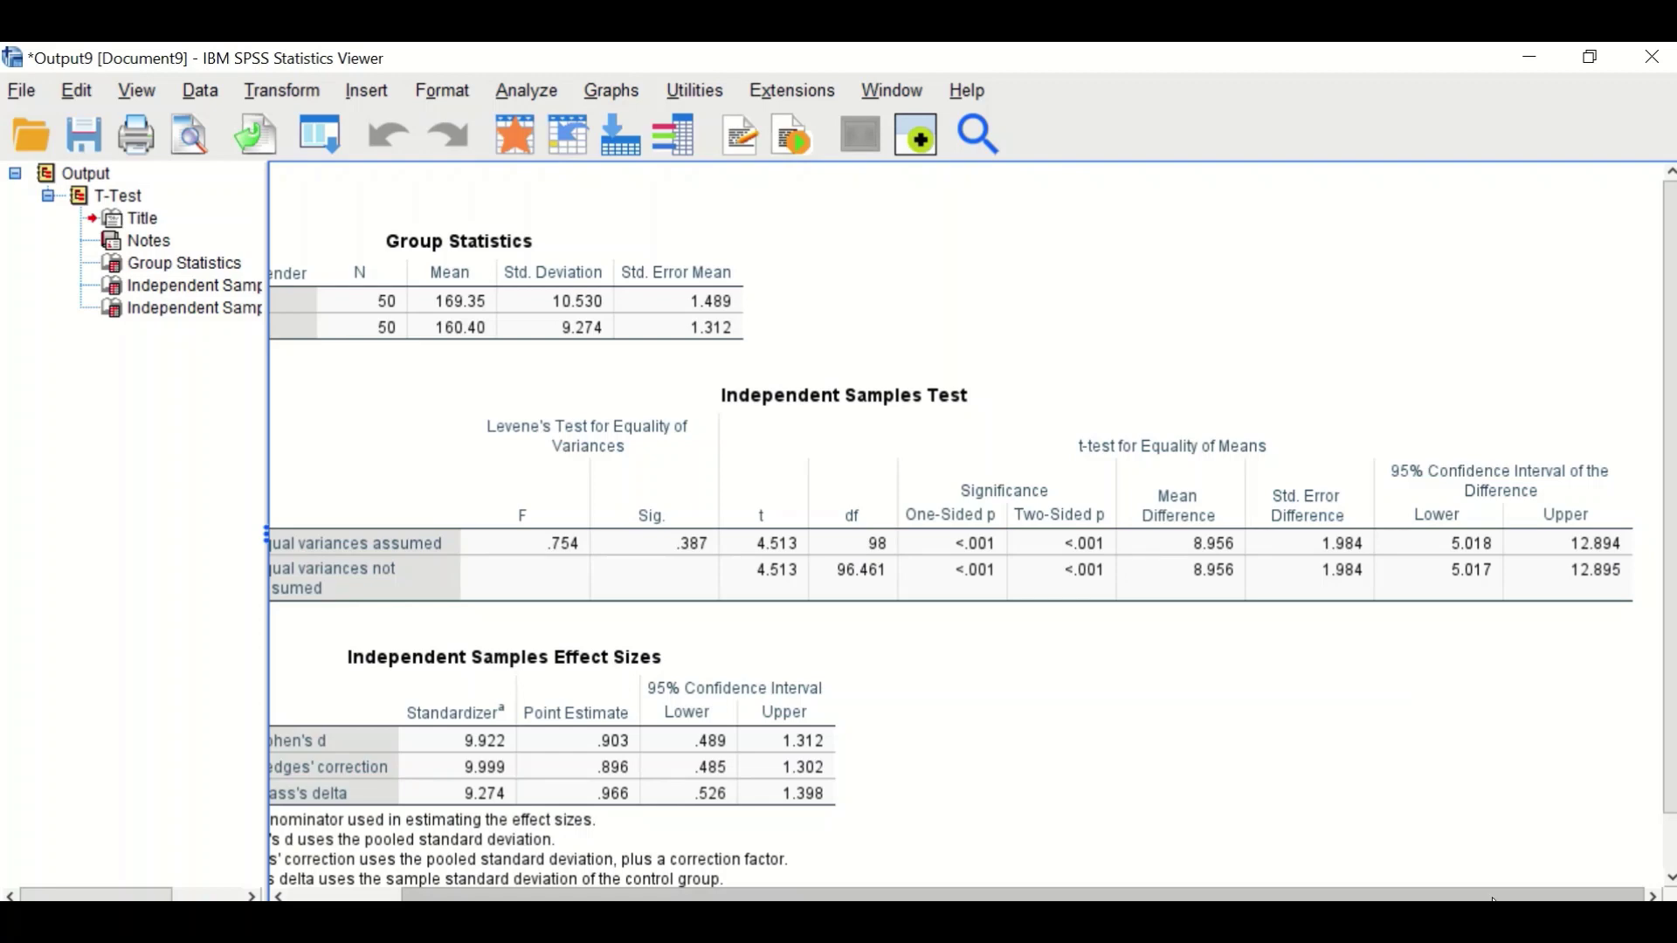
pyautogui.moveTo(1491, 900); pyautogui.dragTo(1375, 900)
pyautogui.click(847, 579)
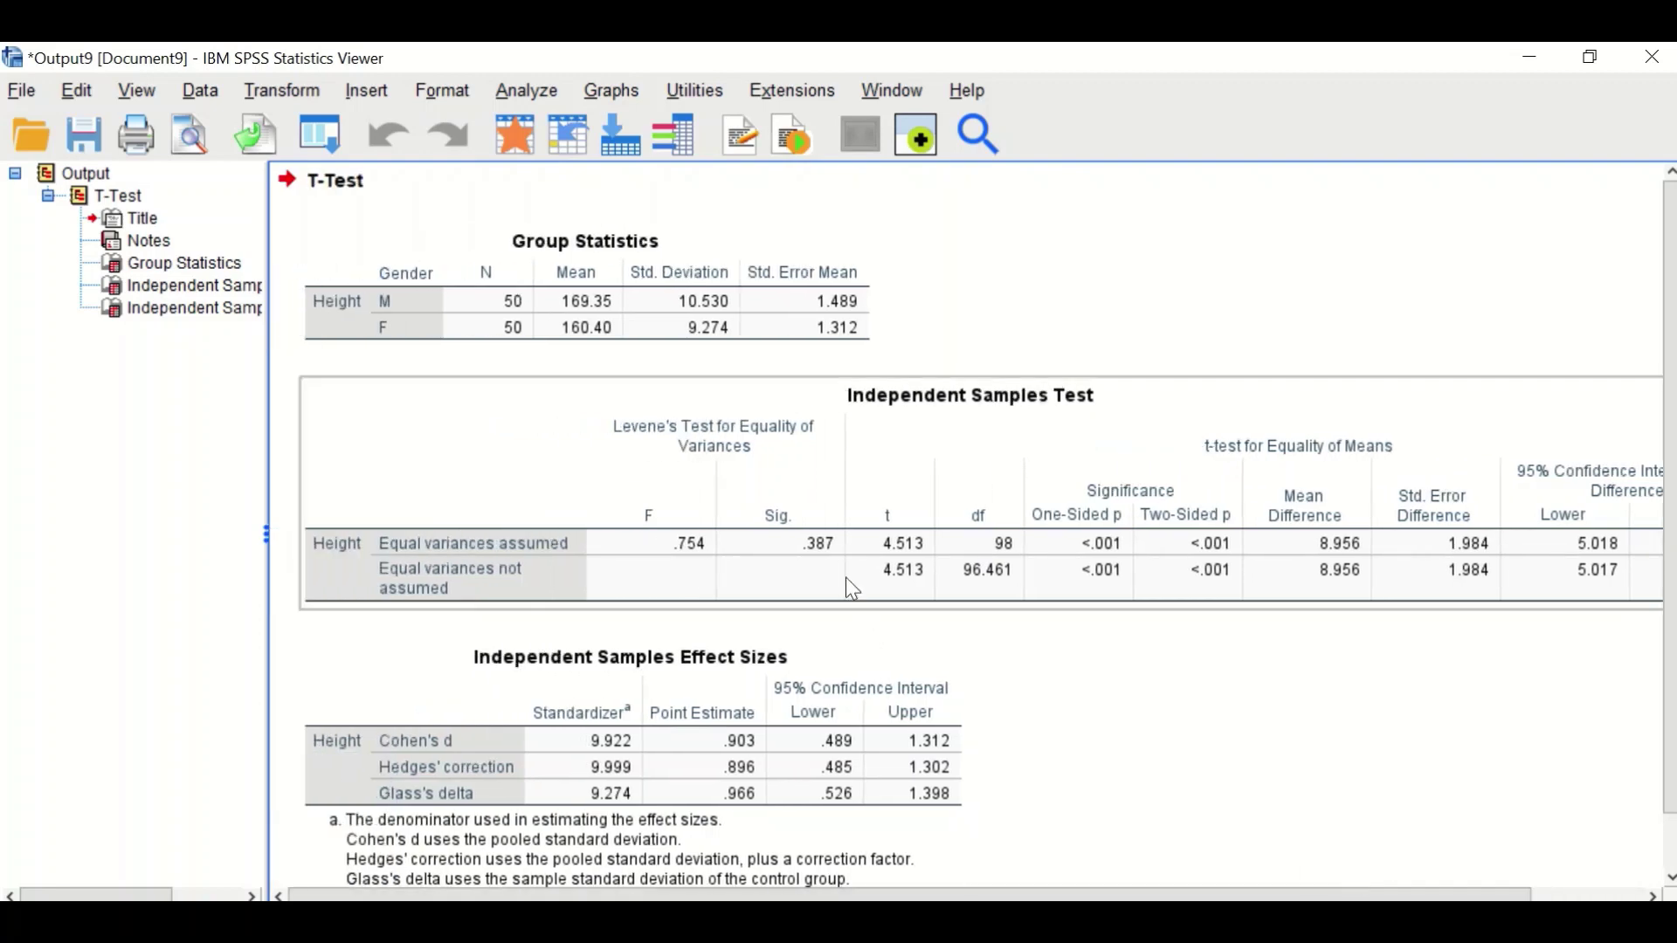
pyautogui.click(778, 850)
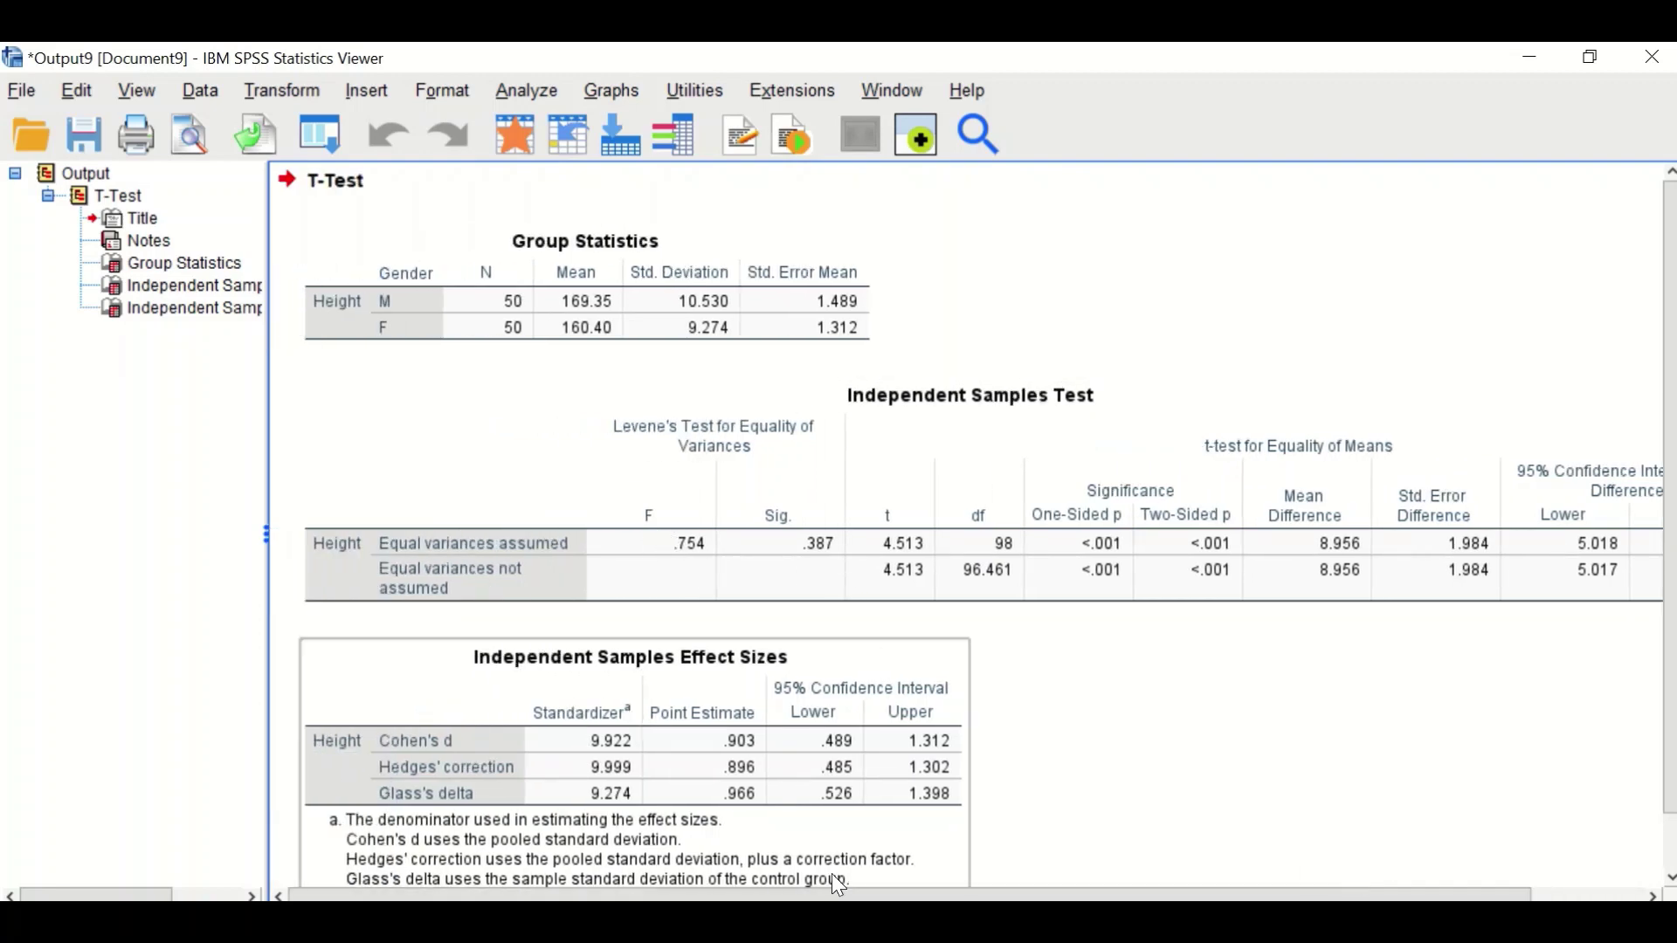
pyautogui.moveTo(950, 895); pyautogui.dragTo(1064, 895)
pyautogui.click(1013, 612)
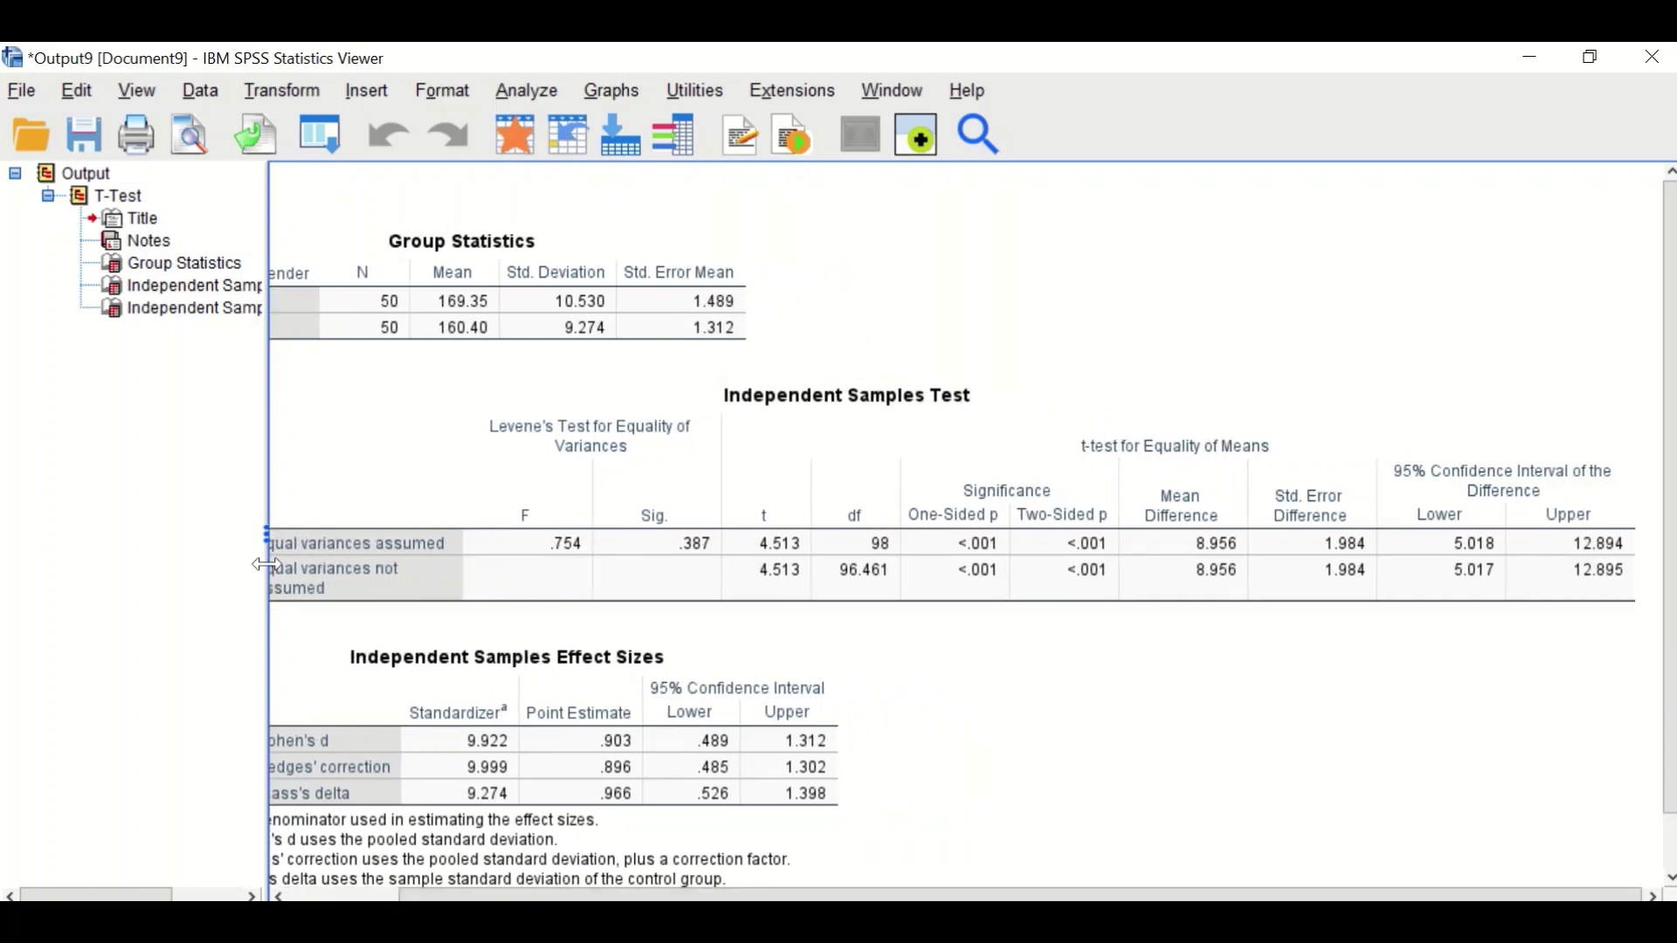
pyautogui.click(377, 620)
pyautogui.moveTo(1114, 897); pyautogui.dragTo(1074, 896)
pyautogui.click(869, 560)
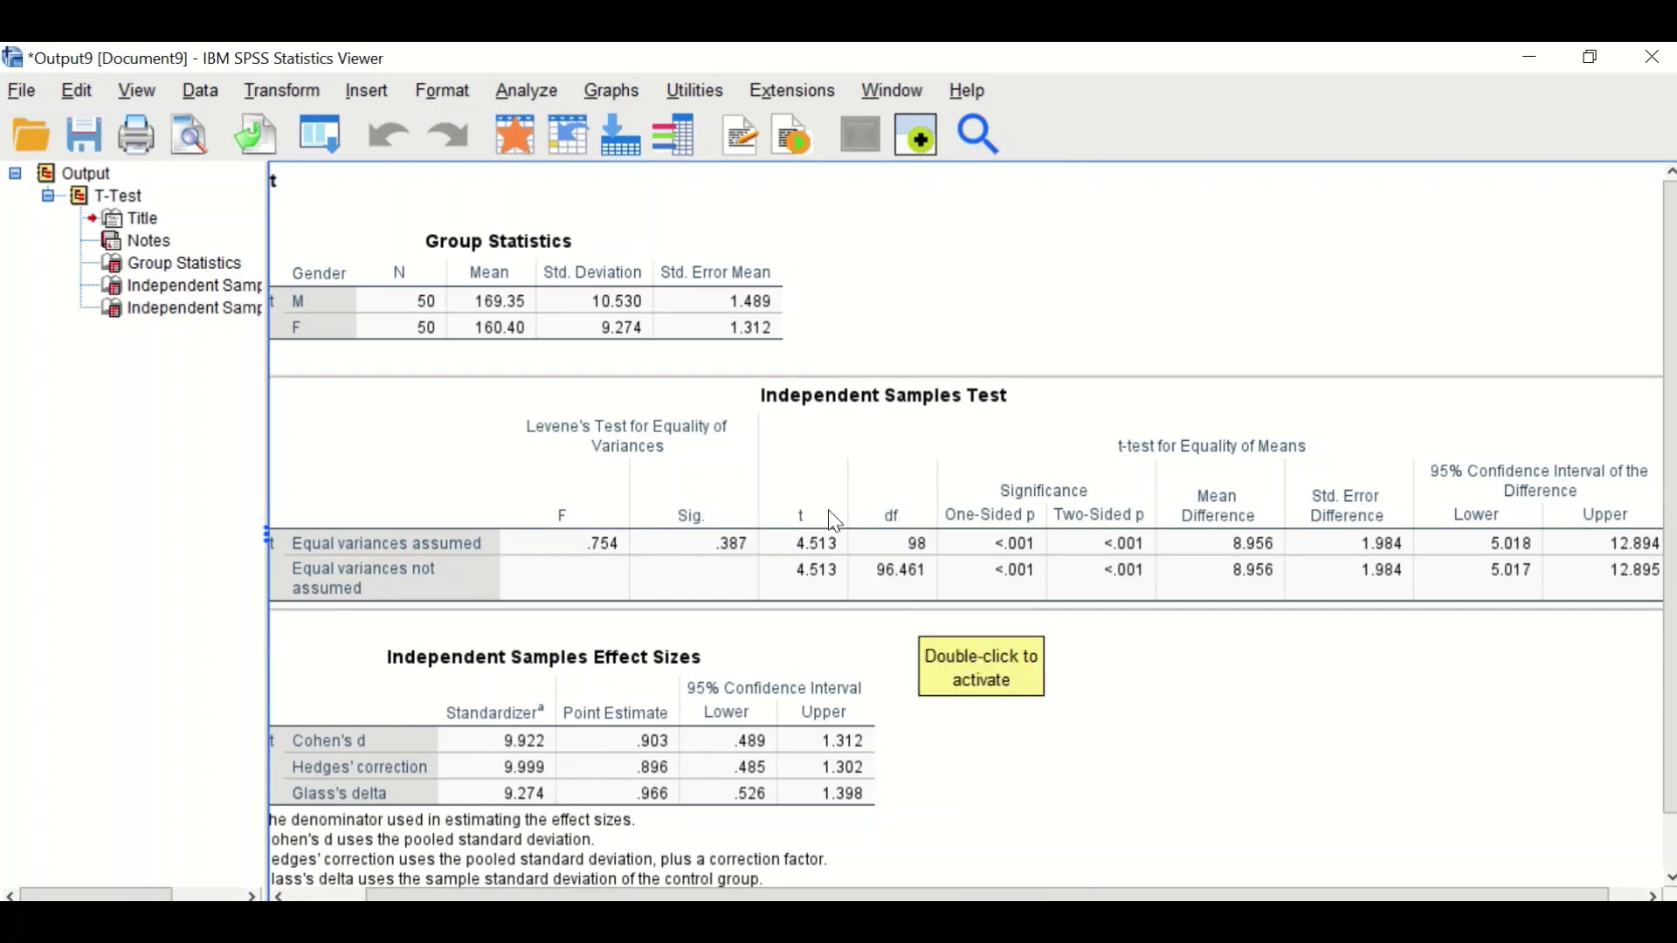